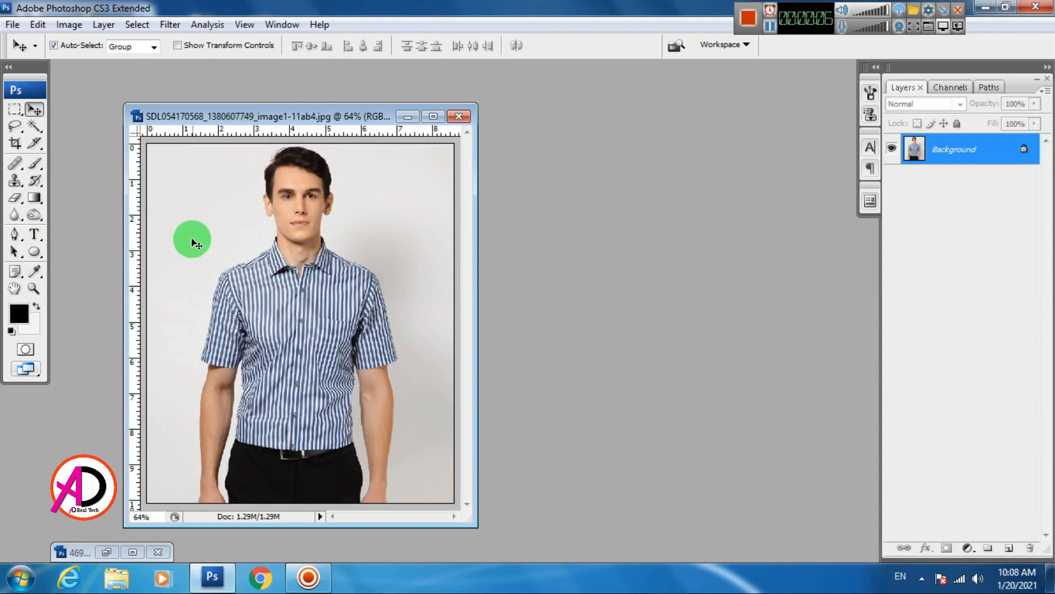
- Select the photo's light background with the Magic Wand at tolerance 32, adding the missed patch beside the man's shoulder
{"action": "left_click", "coordinate": [34, 127]}
{"action": "left_click", "coordinate": [426, 118]}
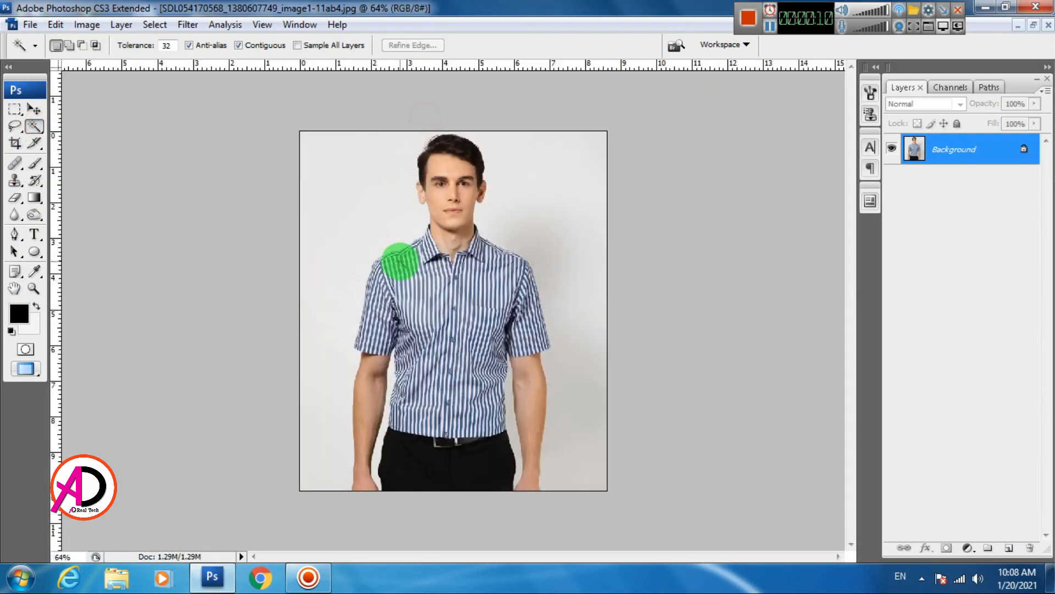
{"action": "key", "text": "super"}
{"action": "key", "text": "super"}
{"action": "scroll", "coordinate": [552, 233], "scroll_direction": "up", "scroll_amount": 5}
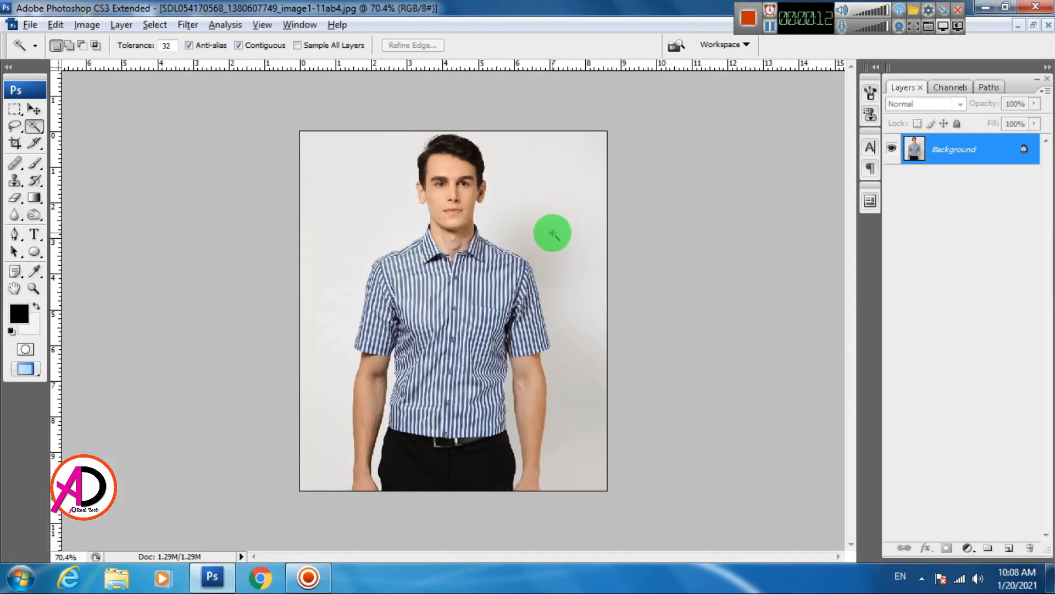
{"action": "mouse_move", "coordinate": [553, 346]}
{"action": "left_mouse_down"}
{"action": "mouse_move", "coordinate": [552, 338]}
{"action": "mouse_move", "coordinate": [549, 346]}
{"action": "left_mouse_up"}
{"action": "left_click", "coordinate": [569, 200]}
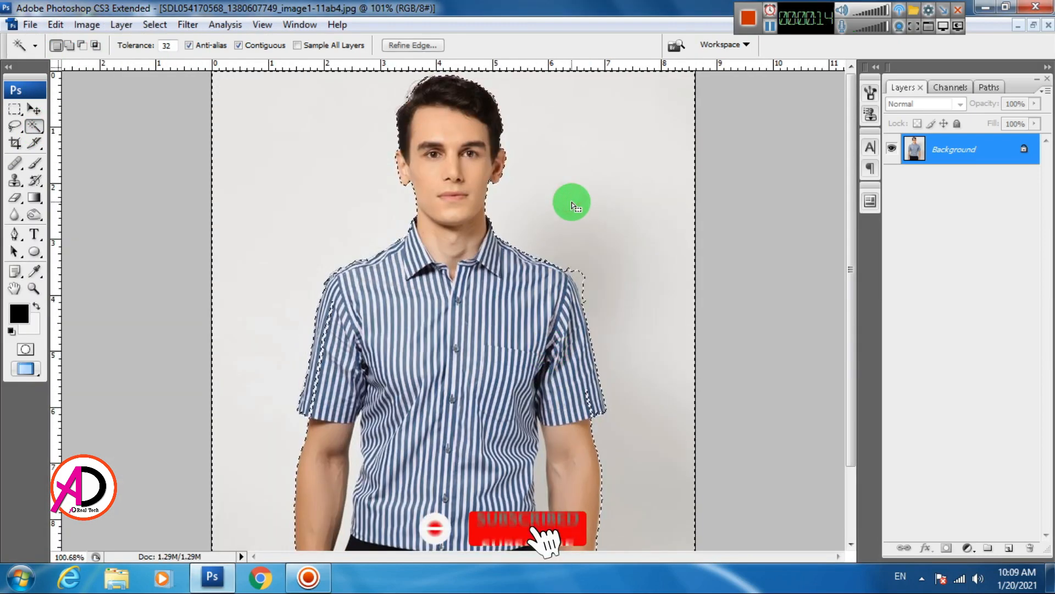
{"action": "left_click", "coordinate": [580, 280]}
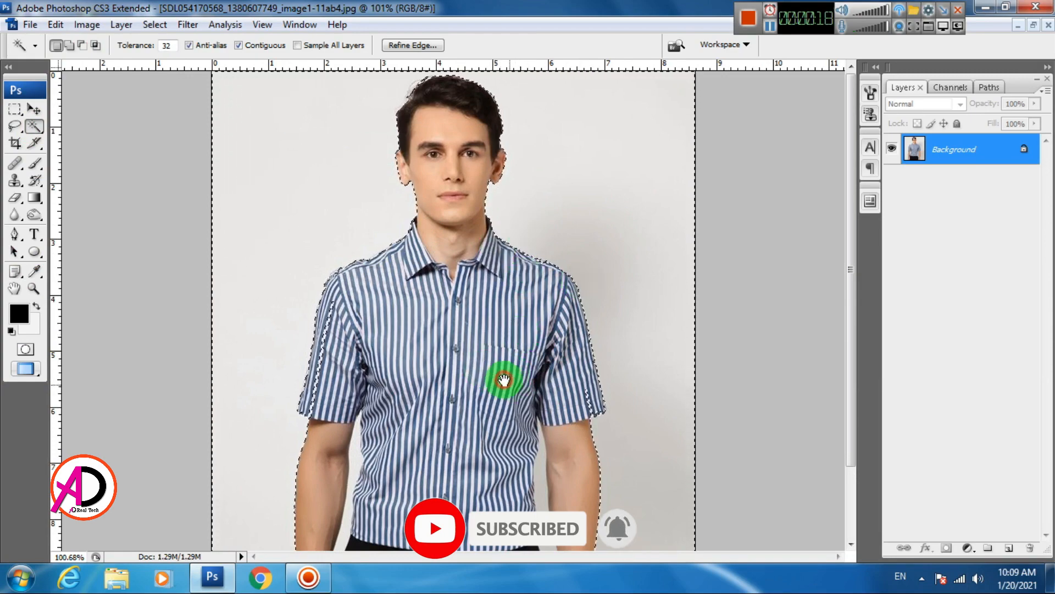
- Subtract the ear on the image's left side from the background selection with a freehand Lasso outline around it
{"action": "scroll", "coordinate": [418, 258], "scroll_direction": "up", "scroll_amount": 4}
{"action": "scroll", "coordinate": [402, 244], "scroll_direction": "up", "scroll_amount": 2}
{"action": "left_click_drag", "start_coordinate": [469, 181], "coordinate": [429, 355]}
{"action": "scroll", "coordinate": [398, 261], "scroll_direction": "up", "scroll_amount": 4}
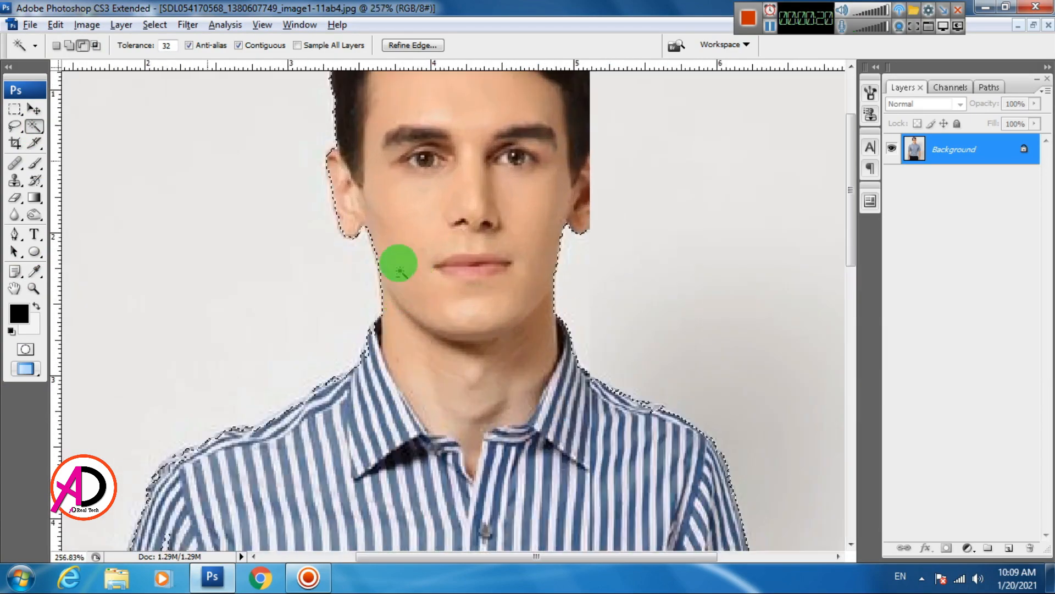
{"action": "left_click_drag", "start_coordinate": [376, 261], "coordinate": [368, 358]}
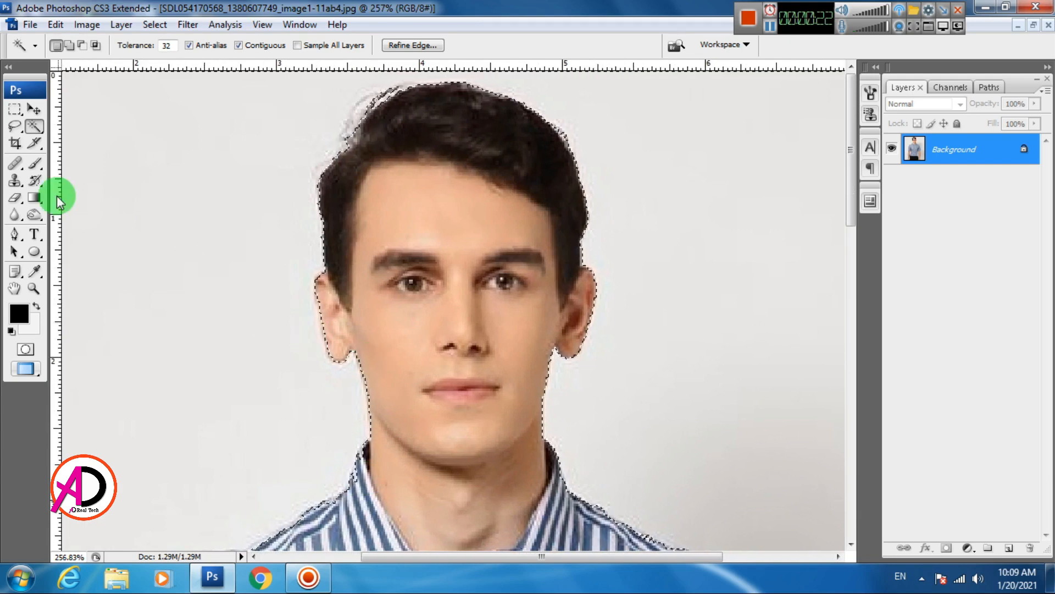
{"action": "left_click", "coordinate": [15, 125]}
{"action": "scroll", "coordinate": [296, 313], "scroll_direction": "up", "scroll_amount": 3}
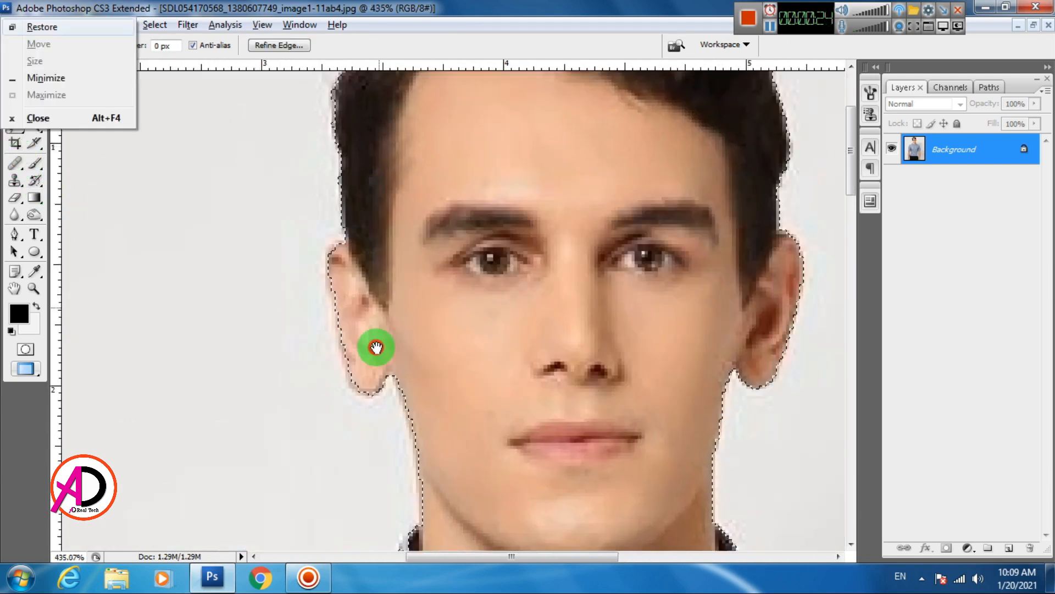
{"action": "left_click", "coordinate": [331, 278], "text": "alt"}
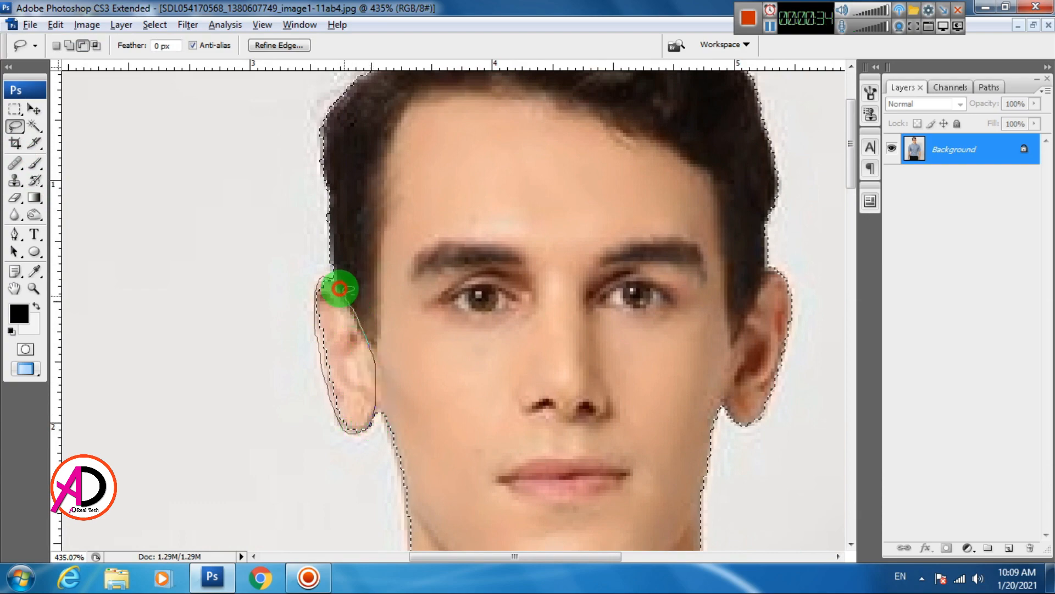
{"action": "scroll", "coordinate": [335, 276], "scroll_direction": "down", "scroll_amount": 6}
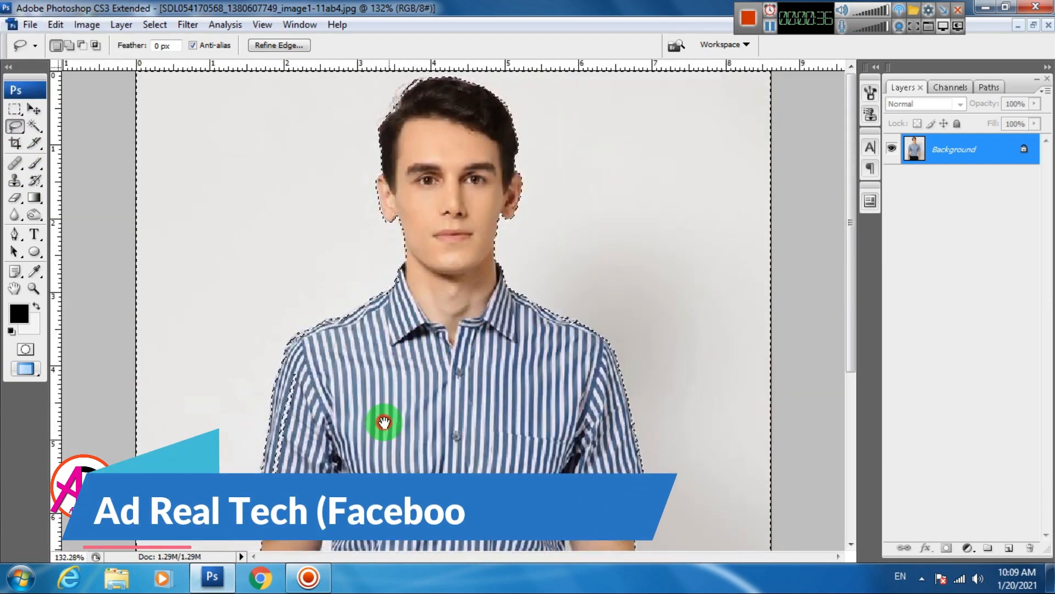
- Draw a Pen path from the neck edge at the image's left down the inner collar to the base of the throat
{"action": "scroll", "coordinate": [423, 346], "scroll_direction": "down", "scroll_amount": 3}
{"action": "scroll", "coordinate": [504, 245], "scroll_direction": "up", "scroll_amount": 1}
{"action": "key", "text": "alt+space"}
{"action": "left_click_drag", "start_coordinate": [504, 245], "coordinate": [462, 463]}
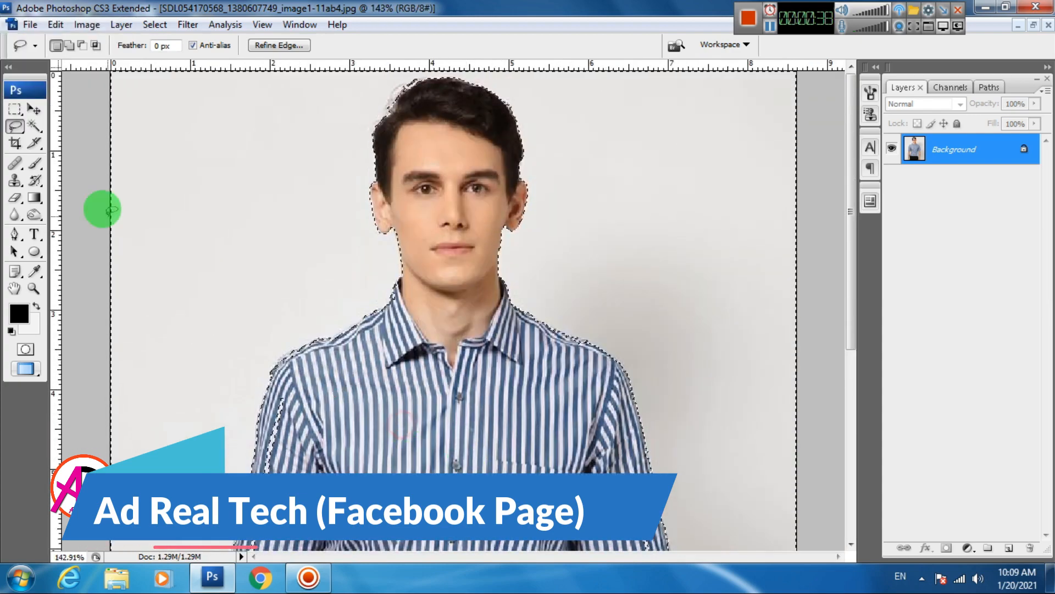
{"action": "left_click", "coordinate": [15, 234]}
{"action": "scroll", "coordinate": [445, 347], "scroll_direction": "up", "scroll_amount": 2}
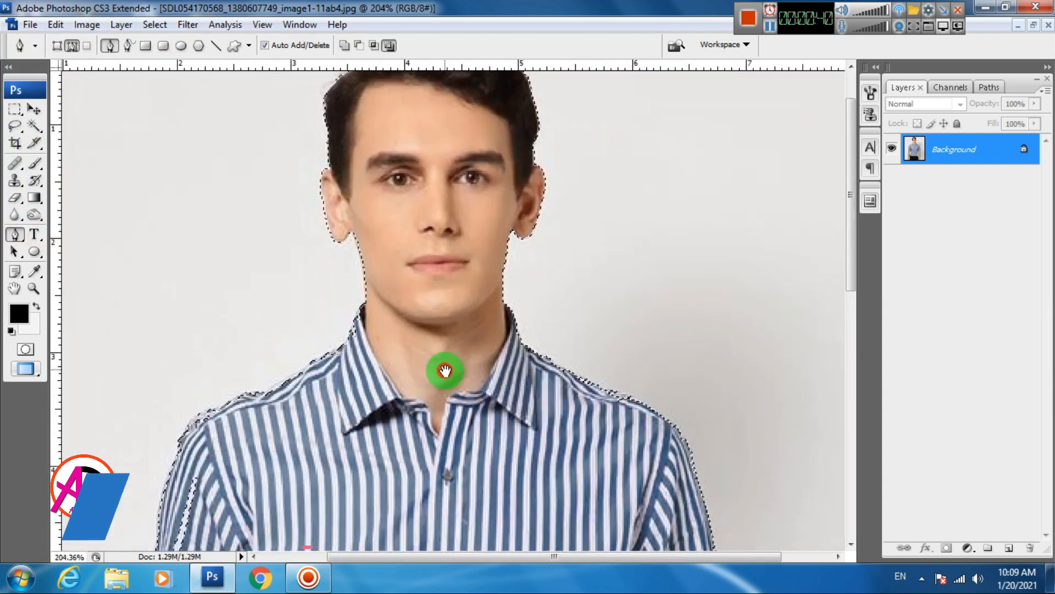
{"action": "scroll", "coordinate": [405, 360], "scroll_direction": "up", "scroll_amount": 2}
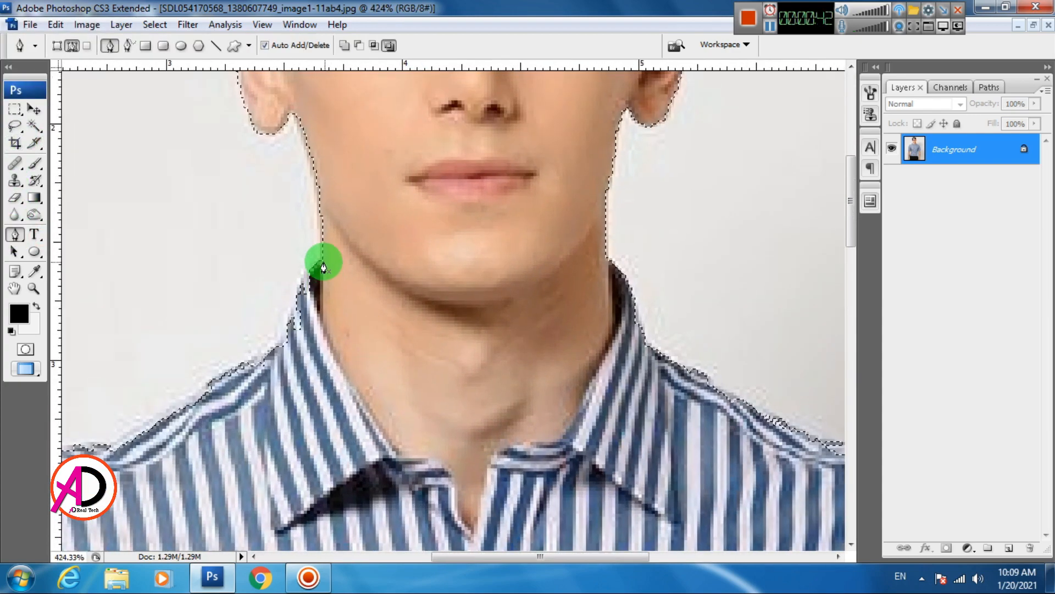
{"action": "left_click", "coordinate": [323, 266]}
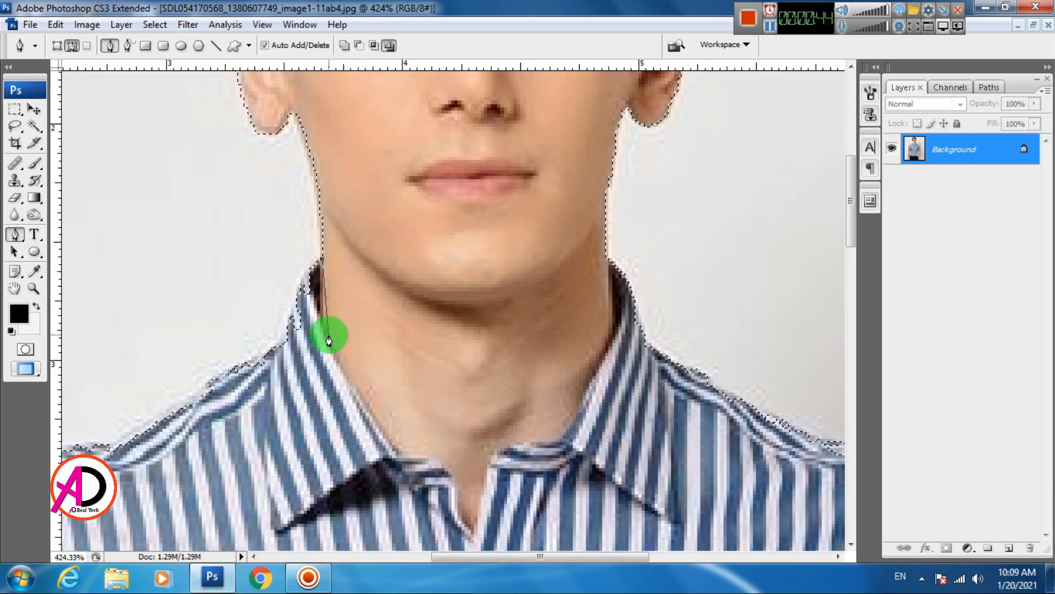
{"action": "left_click", "coordinate": [331, 353]}
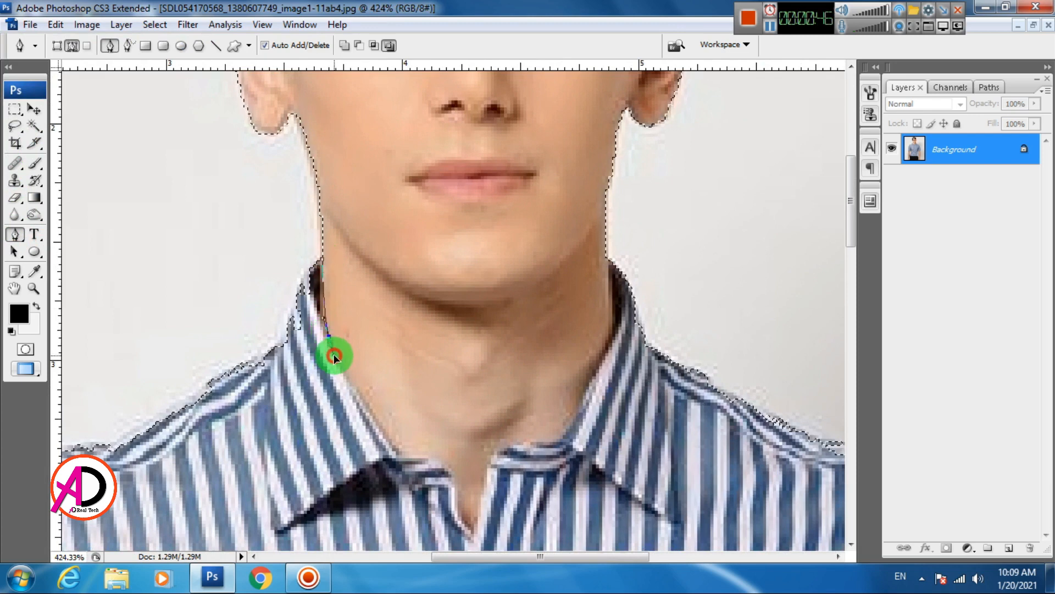
{"action": "left_click", "coordinate": [376, 421]}
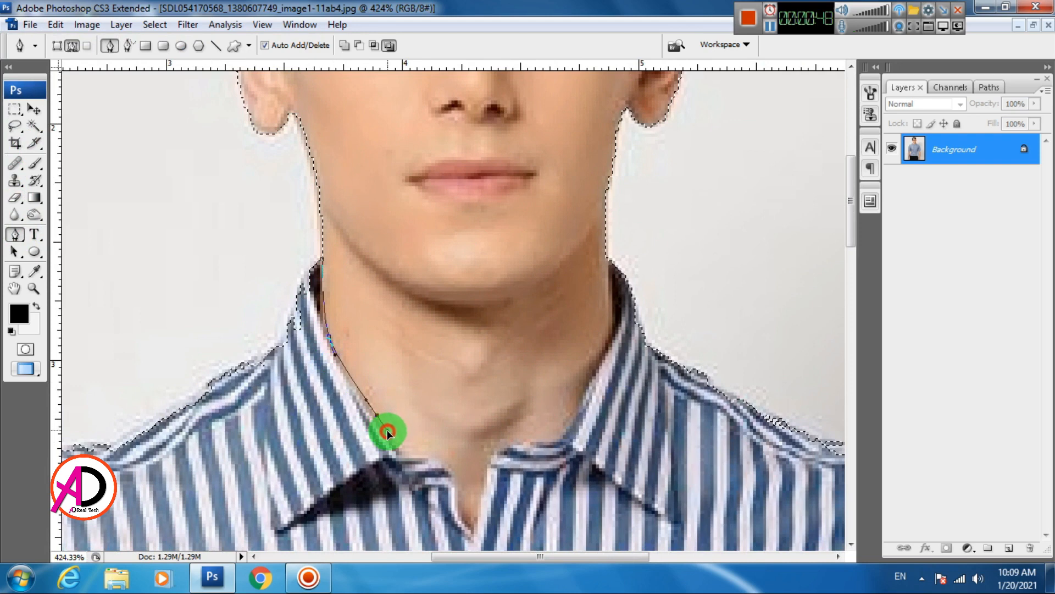
{"action": "left_click", "coordinate": [387, 432]}
{"action": "left_click", "coordinate": [414, 451]}
{"action": "left_click", "coordinate": [464, 471]}
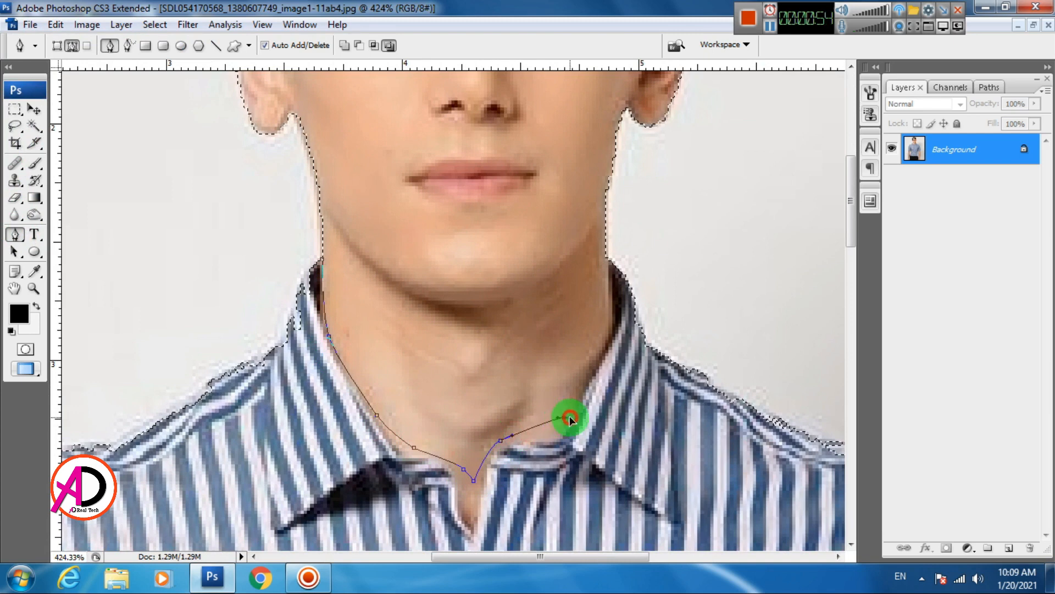
- Continue the path up the opposite inner collar to the neck edge and out onto the background
{"action": "left_click_drag", "start_coordinate": [570, 418], "coordinate": [615, 294]}
{"action": "key", "text": "ctrl+z"}
{"action": "key", "text": "space"}
{"action": "left_click", "coordinate": [539, 293]}
{"action": "scroll", "coordinate": [687, 337], "scroll_direction": "down", "scroll_amount": 4}
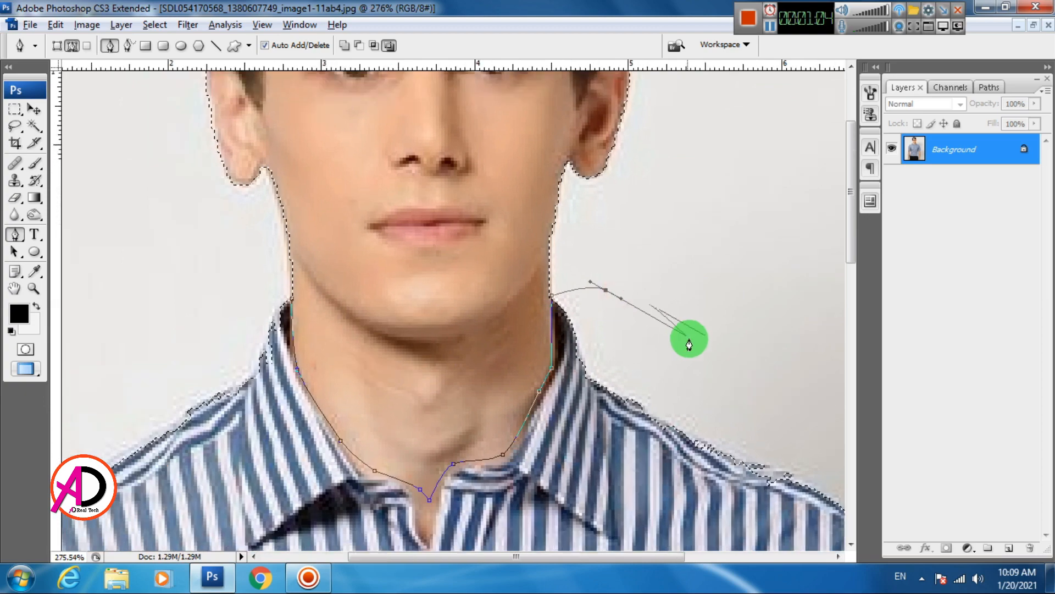
- Extend the path loosely around the body, past one arm, below the photo's lower edge and up past the other arm
{"action": "scroll", "coordinate": [691, 344], "scroll_direction": "down", "scroll_amount": 5}
{"action": "left_click_drag", "start_coordinate": [615, 393], "coordinate": [551, 259]}
{"action": "left_click_drag", "start_coordinate": [747, 360], "coordinate": [749, 406]}
{"action": "scroll", "coordinate": [746, 413], "scroll_direction": "down", "scroll_amount": 5}
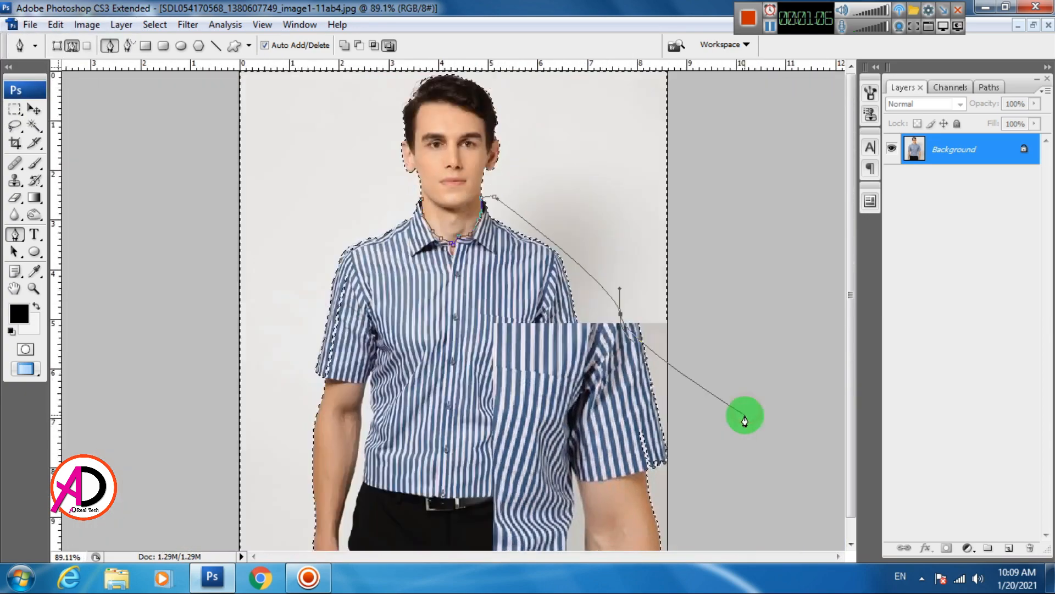
{"action": "scroll", "coordinate": [658, 407], "scroll_direction": "down", "scroll_amount": 2}
{"action": "left_click_drag", "start_coordinate": [574, 425], "coordinate": [570, 455]}
{"action": "left_click_drag", "start_coordinate": [546, 528], "coordinate": [487, 538]}
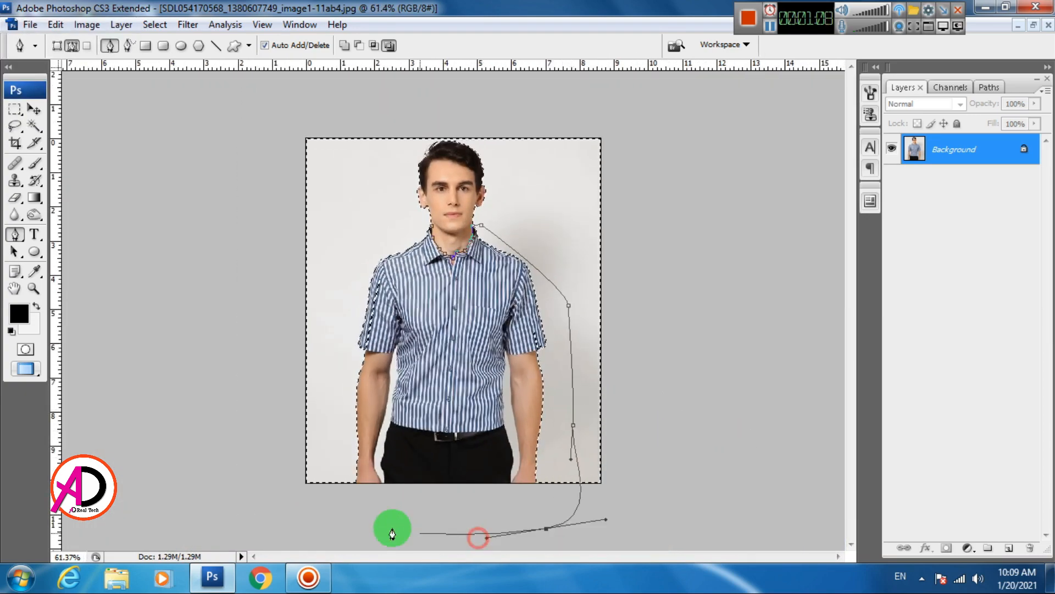
{"action": "left_click_drag", "start_coordinate": [345, 507], "coordinate": [341, 497]}
{"action": "left_click_drag", "start_coordinate": [339, 410], "coordinate": [342, 387]}
{"action": "left_click_drag", "start_coordinate": [344, 310], "coordinate": [362, 267]}
- Carry the path over the remaining shoulder and close it at its starting point where the neck meets the collar
{"action": "scroll", "coordinate": [372, 245], "scroll_direction": "up", "scroll_amount": 5}
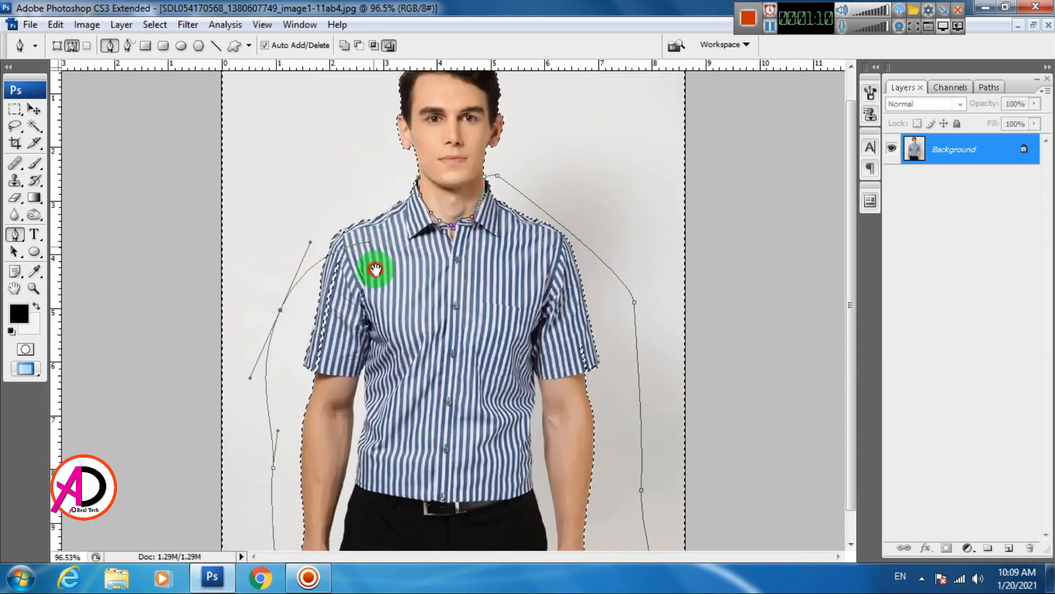
{"action": "scroll", "coordinate": [358, 341], "scroll_direction": "up", "scroll_amount": 3}
{"action": "scroll", "coordinate": [325, 393], "scroll_direction": "up", "scroll_amount": 5}
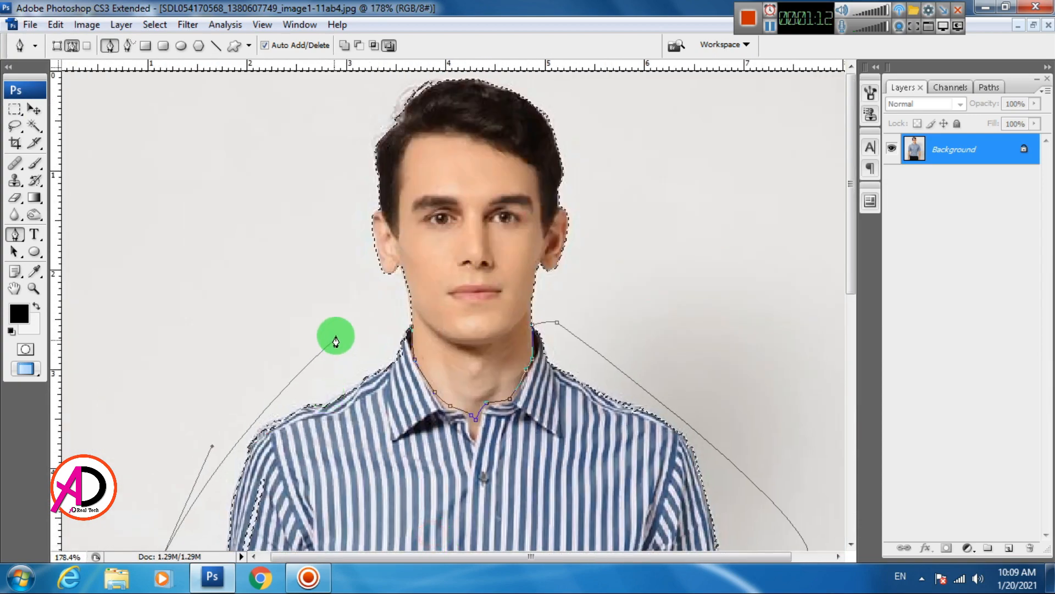
{"action": "left_click_drag", "start_coordinate": [336, 338], "coordinate": [398, 333]}
{"action": "scroll", "coordinate": [381, 313], "scroll_direction": "up", "scroll_amount": 3}
{"action": "left_click", "coordinate": [418, 358]}
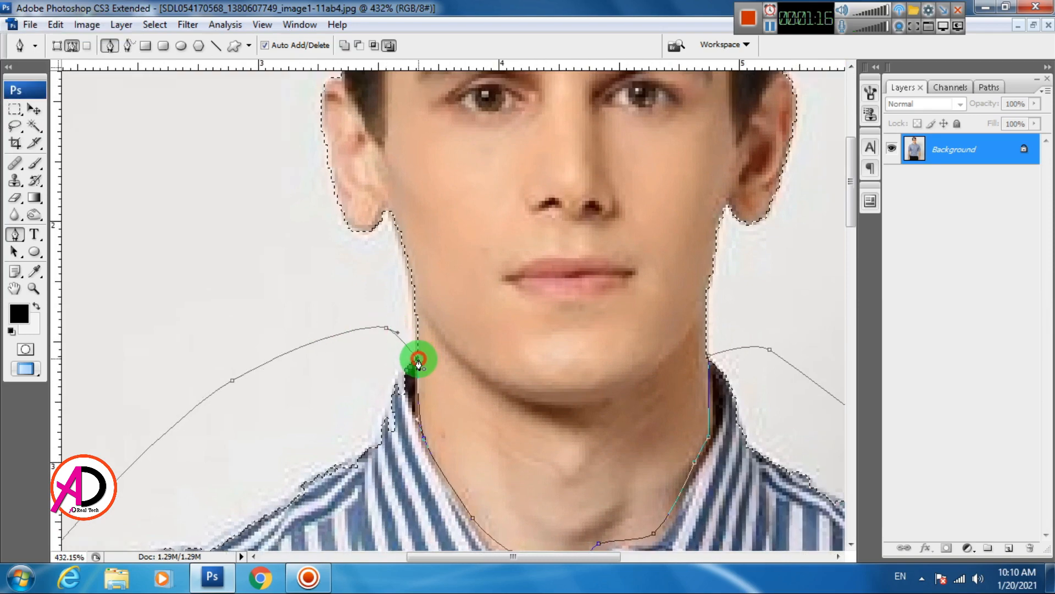
- Convert the closed path to a selection with a feather radius of 0 pixels, using Add to Selection
{"action": "scroll", "coordinate": [418, 358], "scroll_direction": "down", "scroll_amount": 5}
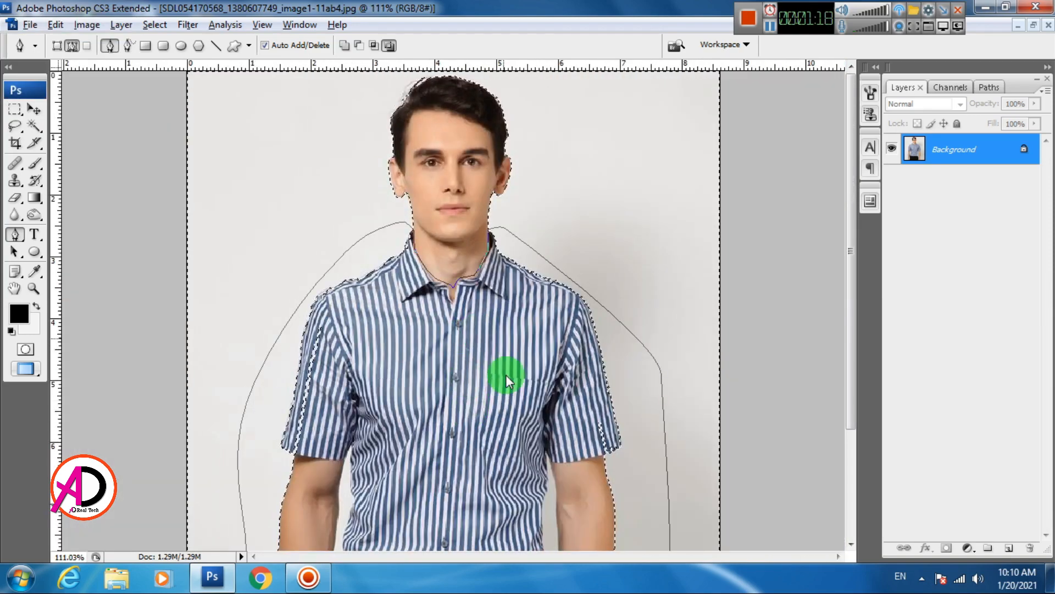
{"action": "right_click", "coordinate": [479, 362]}
{"action": "left_click", "coordinate": [530, 425]}
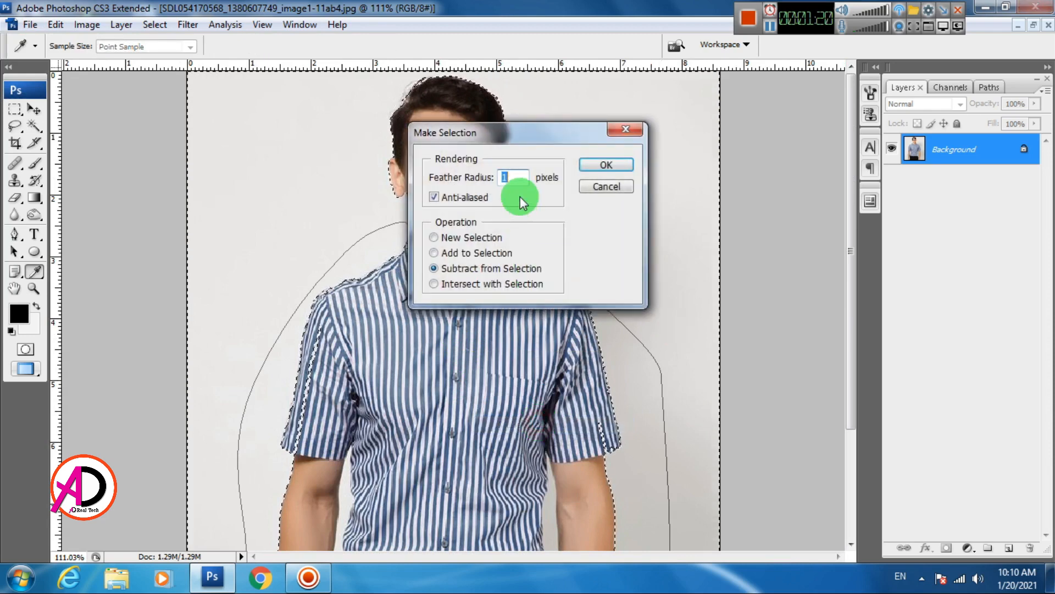
{"action": "type", "text": "0"}
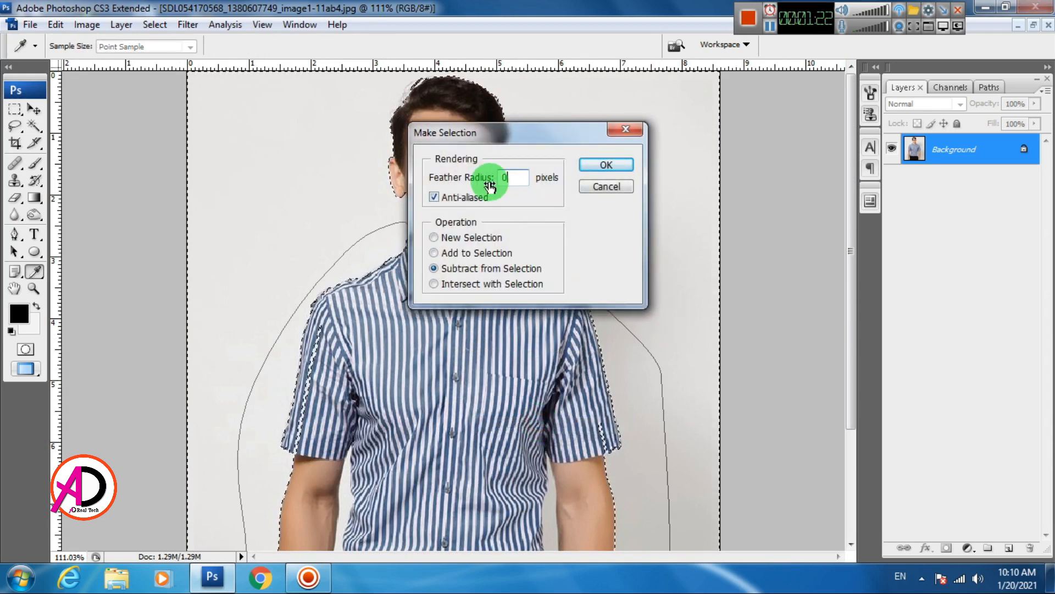
{"action": "left_click", "coordinate": [434, 252]}
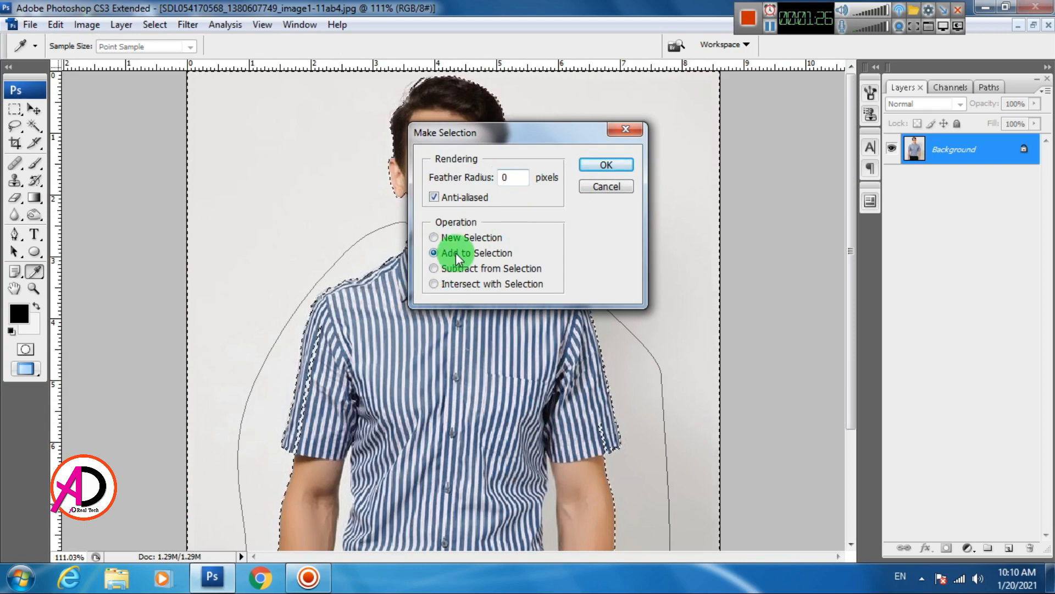
{"action": "left_click", "coordinate": [607, 165]}
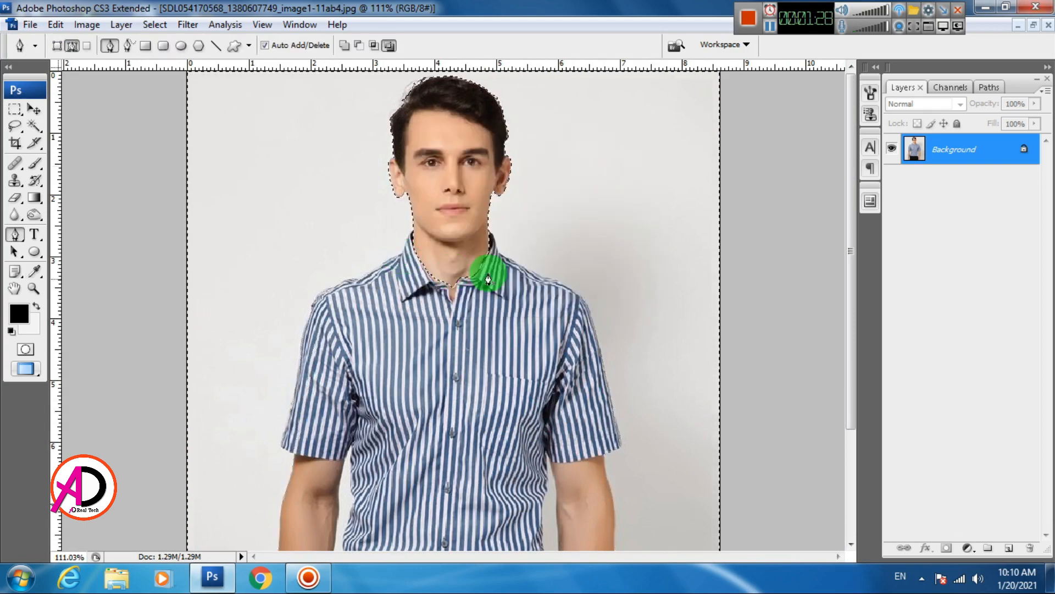
- Invert the selection so that it covers only the man's head and neck
{"action": "scroll", "coordinate": [429, 256], "scroll_direction": "down", "scroll_amount": 10}
{"action": "scroll", "coordinate": [454, 278], "scroll_direction": "up", "scroll_amount": 2}
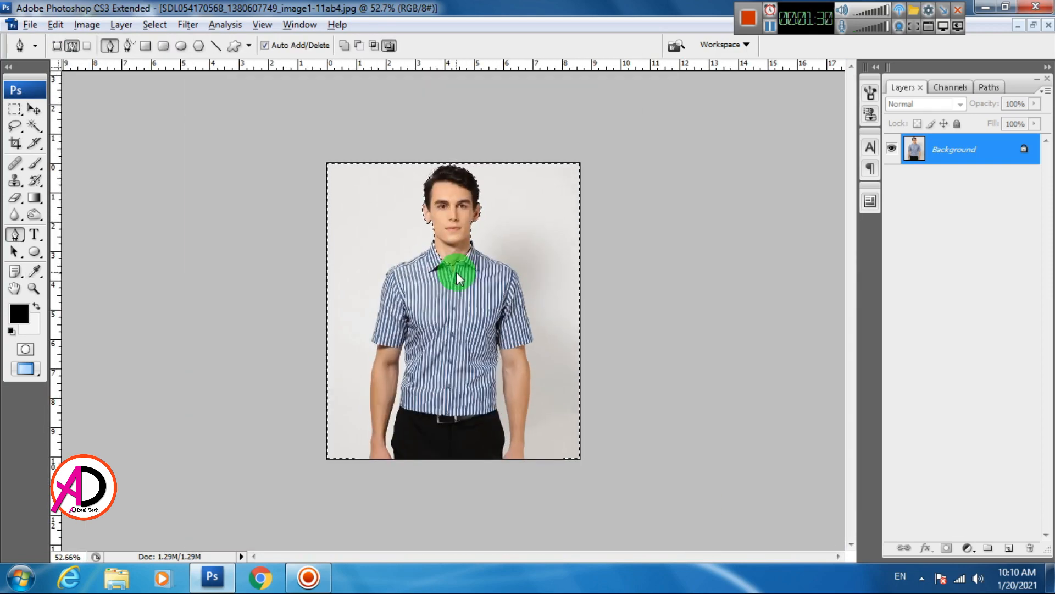
{"action": "left_click", "coordinate": [155, 24]}
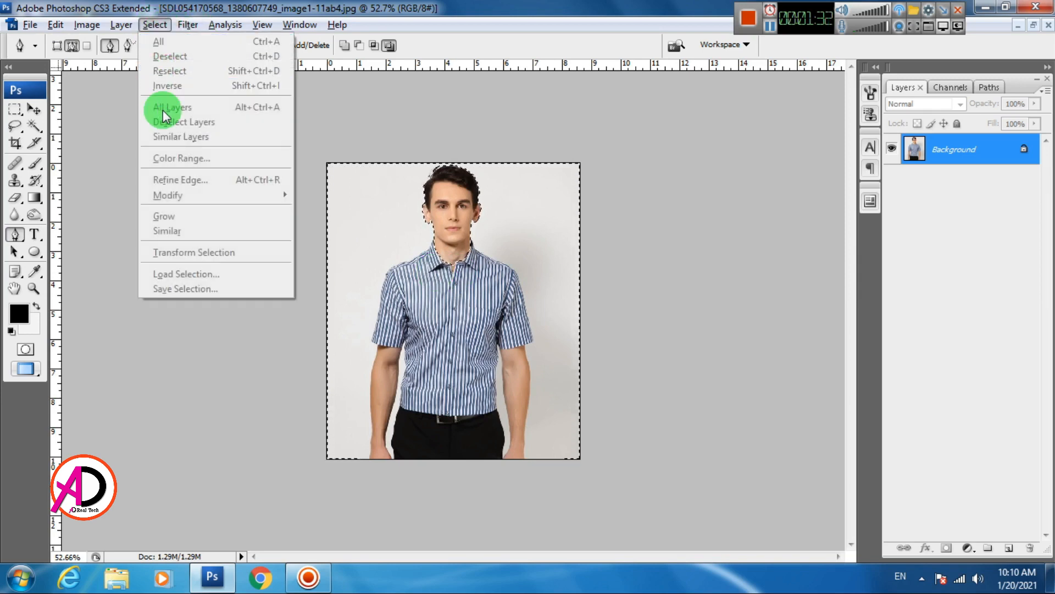
{"action": "left_click", "coordinate": [157, 25]}
{"action": "left_click", "coordinate": [157, 25]}
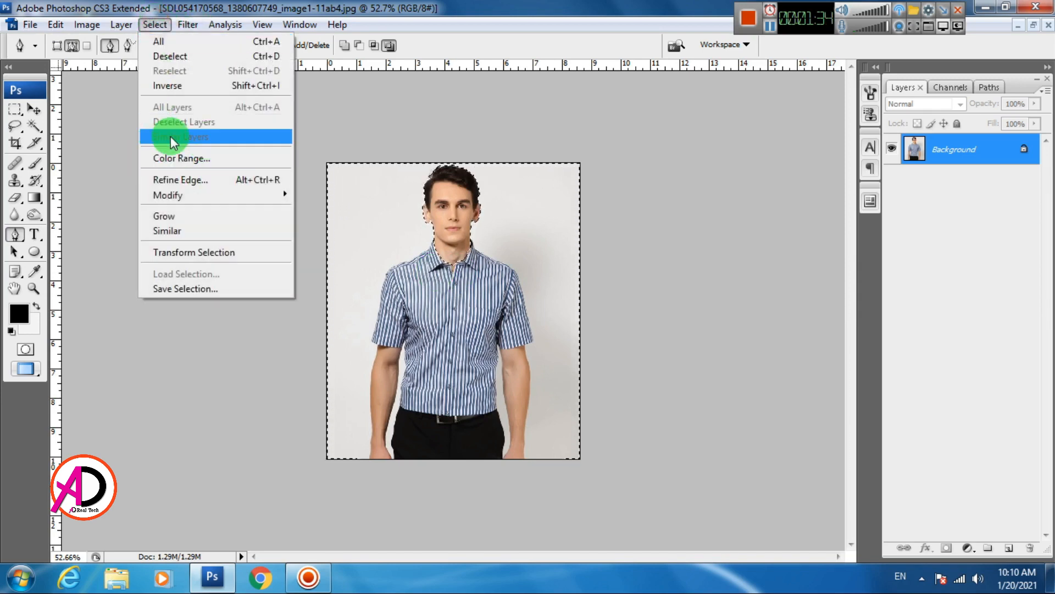
{"action": "left_click", "coordinate": [167, 87]}
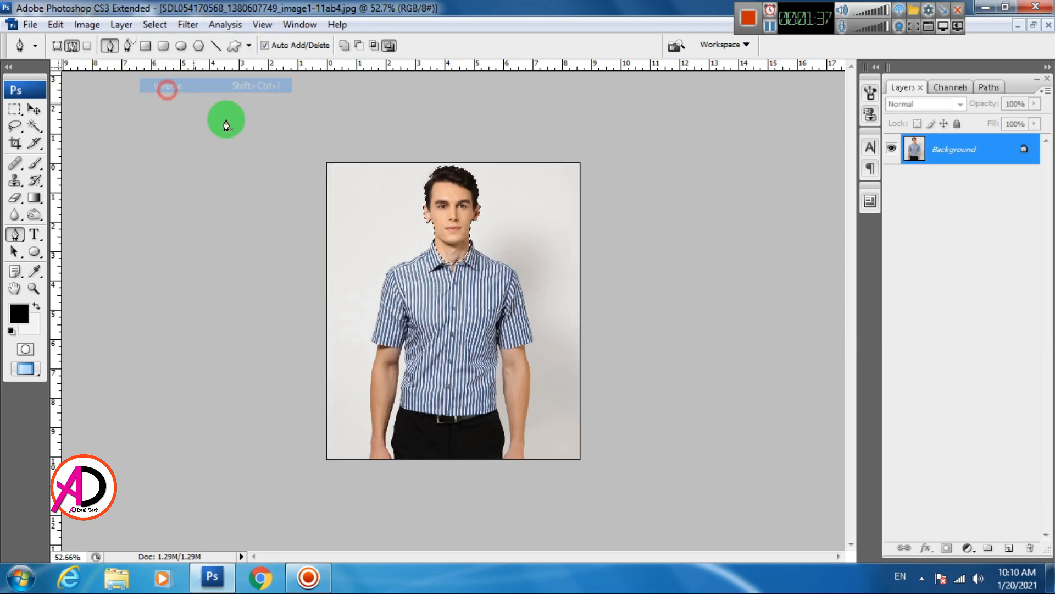
- Feather the head-and-neck selection by 1 pixel
{"action": "left_click", "coordinate": [152, 28]}
{"action": "mouse_move", "coordinate": [191, 190]}
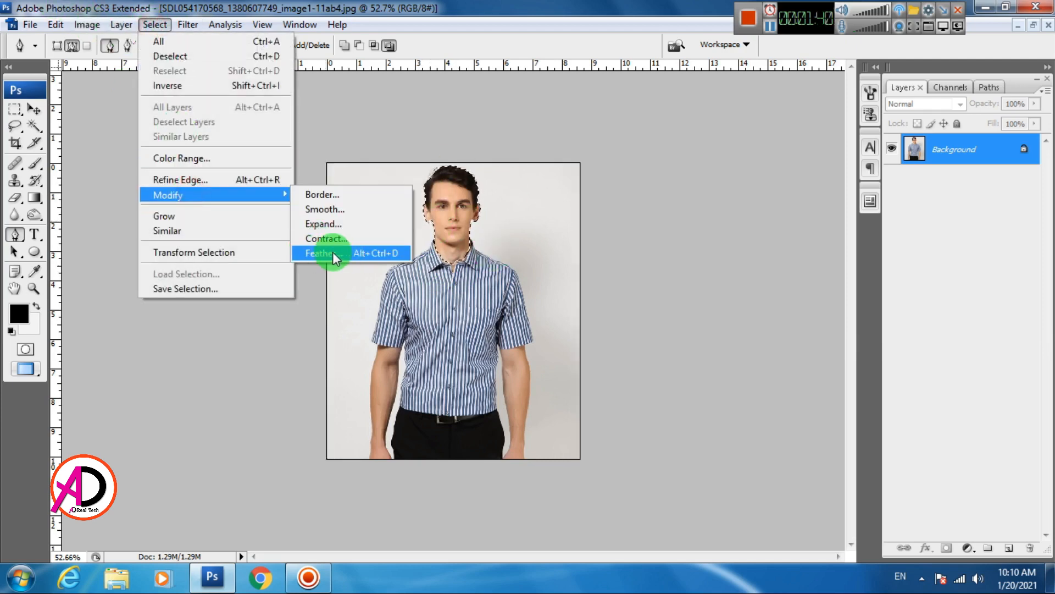
{"action": "left_click", "coordinate": [324, 253]}
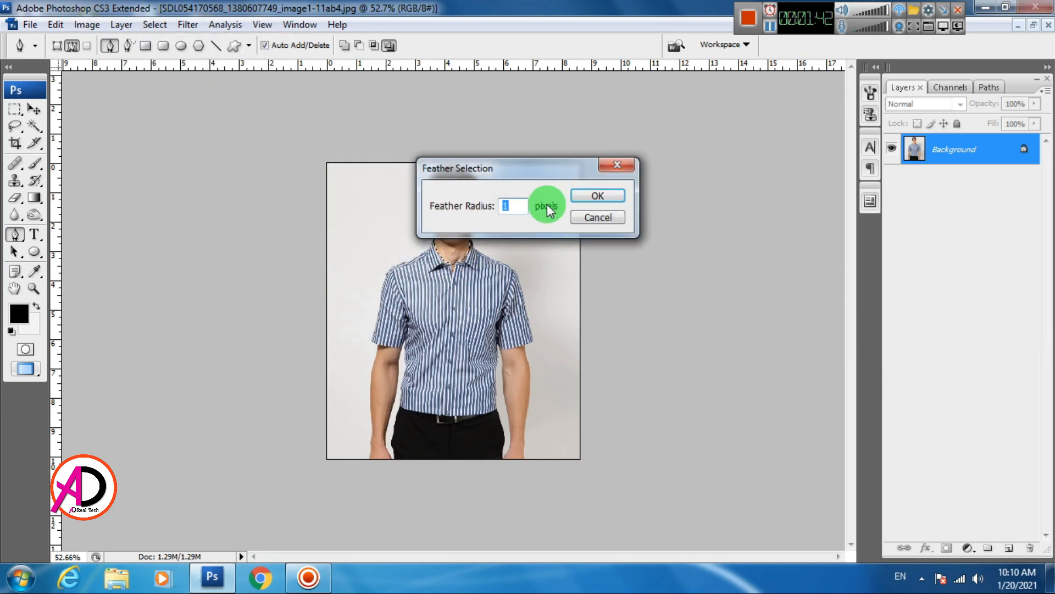
{"action": "type", "text": "1"}
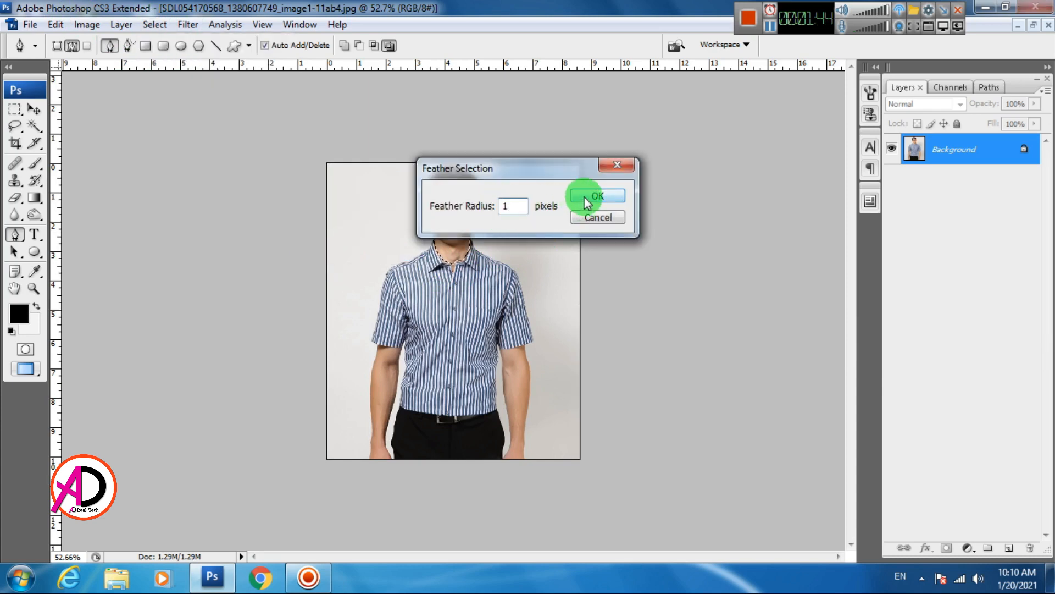
{"action": "left_click", "coordinate": [587, 201]}
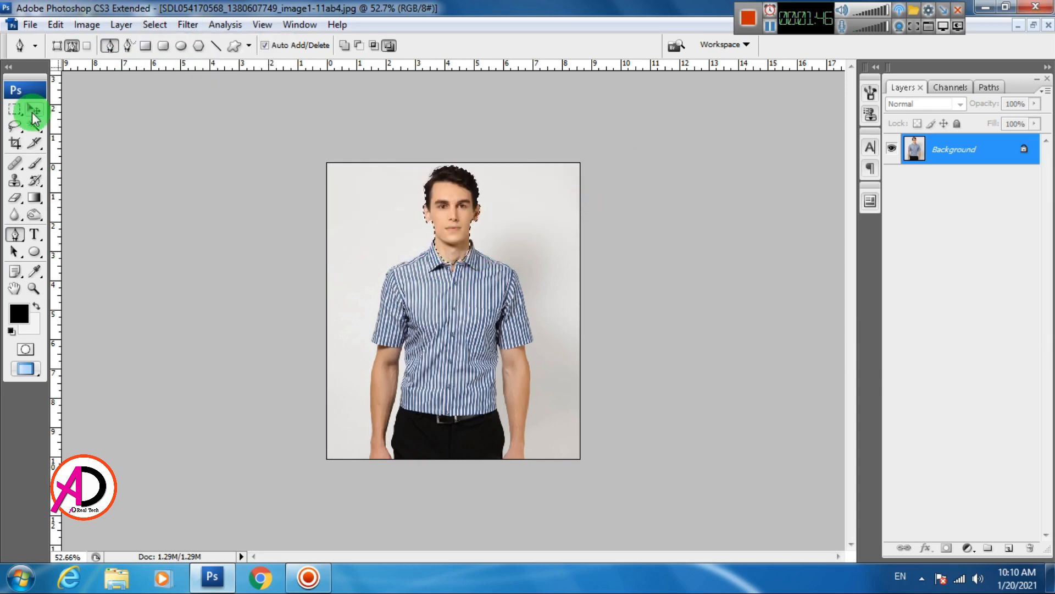
- Arrange the portrait and the suit photo side by side in floating windows, ready for the Move tool
{"action": "left_click", "coordinate": [34, 109]}
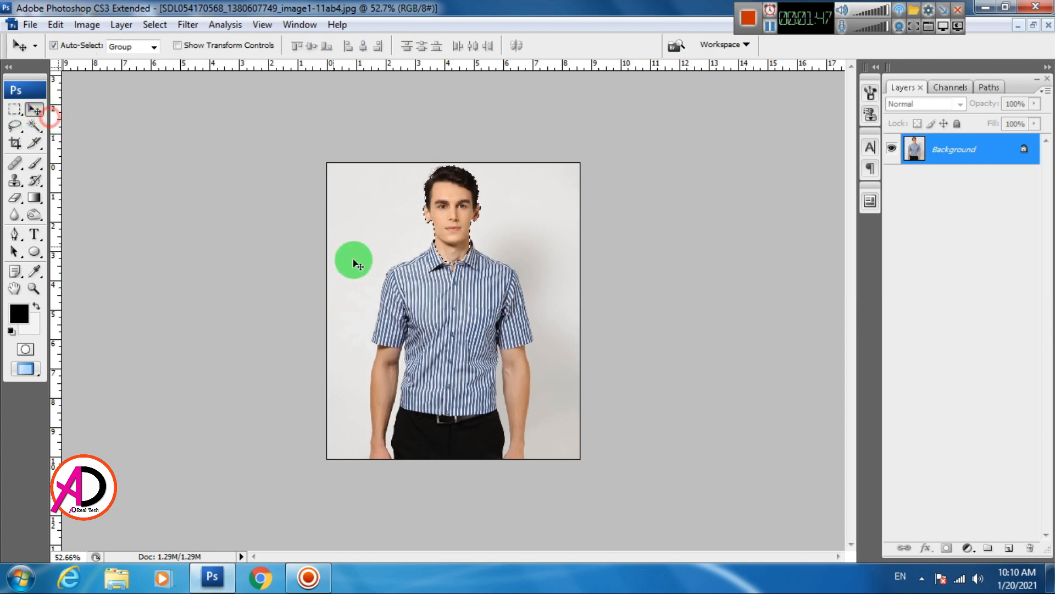
{"action": "left_click", "coordinate": [1032, 25]}
{"action": "left_click", "coordinate": [105, 553]}
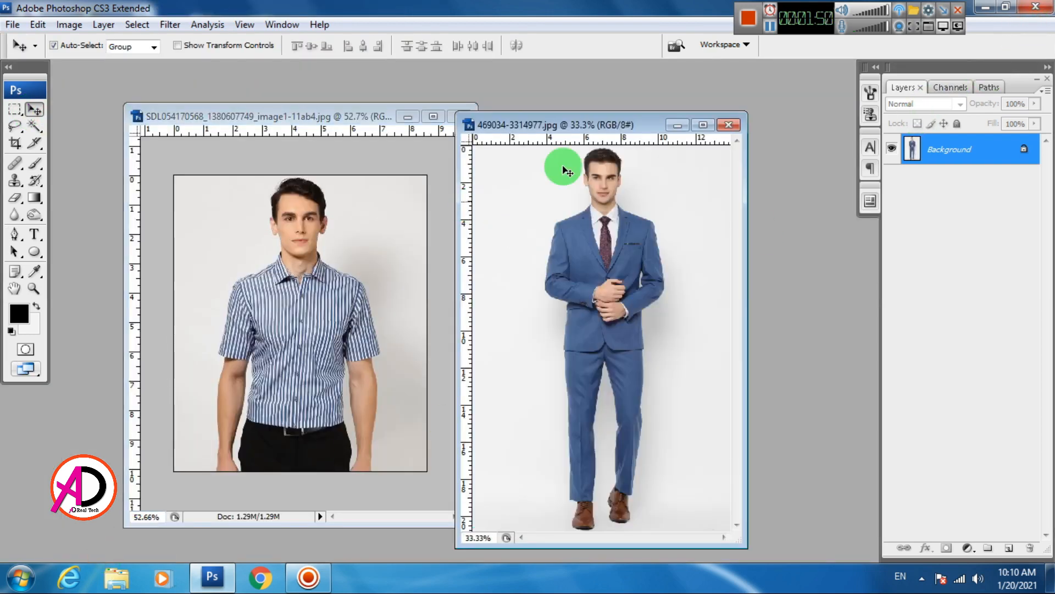
{"action": "left_click_drag", "start_coordinate": [564, 143], "coordinate": [595, 111]}
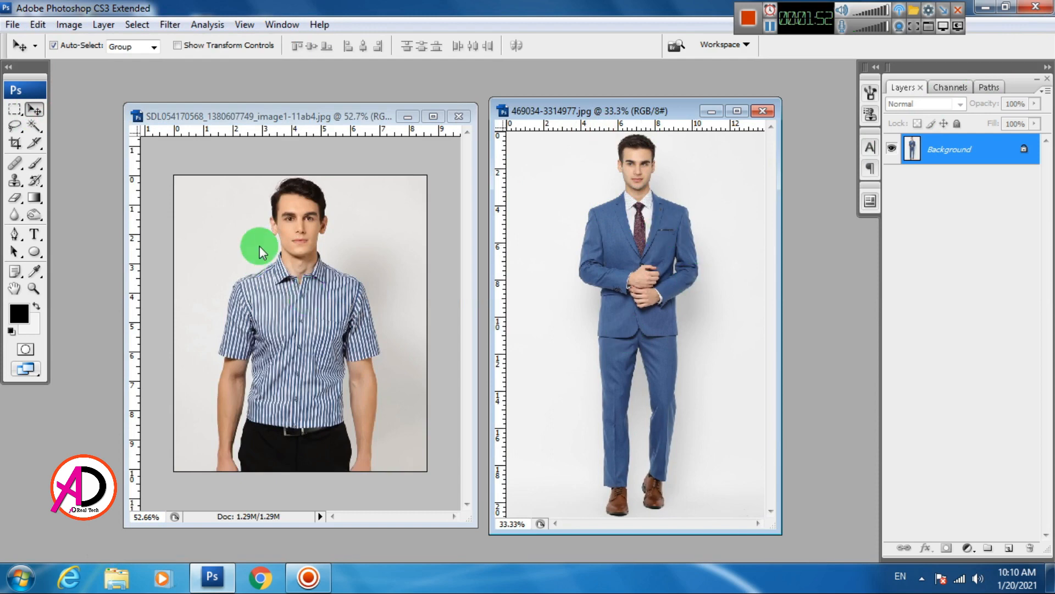
- Copy the selected head into the suit photo as a new layer and position it over the suited man's head and collar
{"action": "left_click", "coordinate": [330, 230]}
{"action": "left_click_drag", "start_coordinate": [310, 238], "coordinate": [632, 208]}
{"action": "left_click", "coordinate": [736, 111]}
{"action": "scroll", "coordinate": [525, 264], "scroll_direction": "up", "scroll_amount": 8}
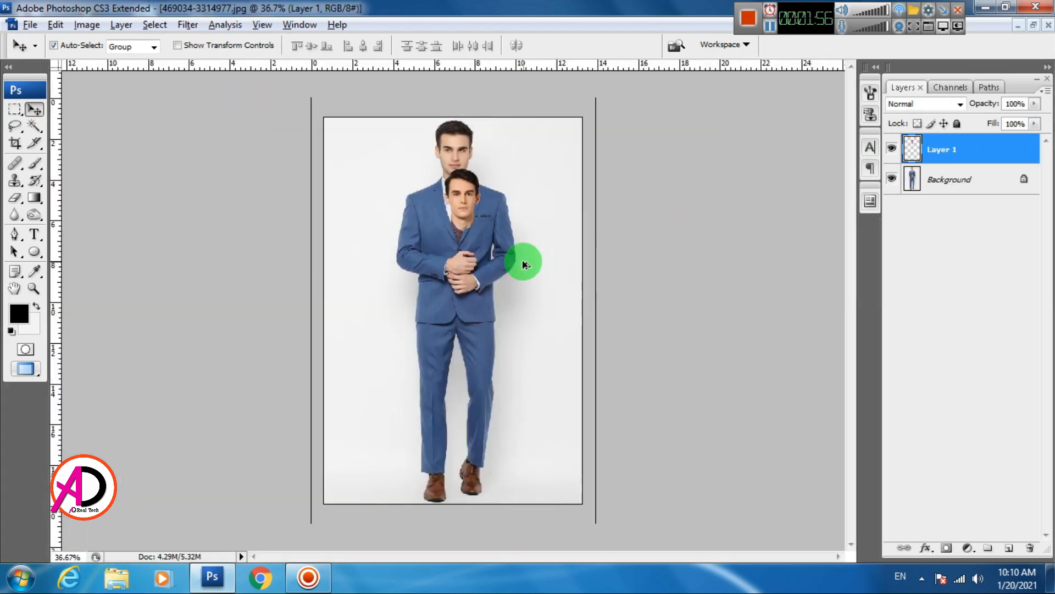
{"action": "left_click_drag", "start_coordinate": [520, 244], "coordinate": [502, 514]}
{"action": "scroll", "coordinate": [504, 364], "scroll_direction": "up", "scroll_amount": 4}
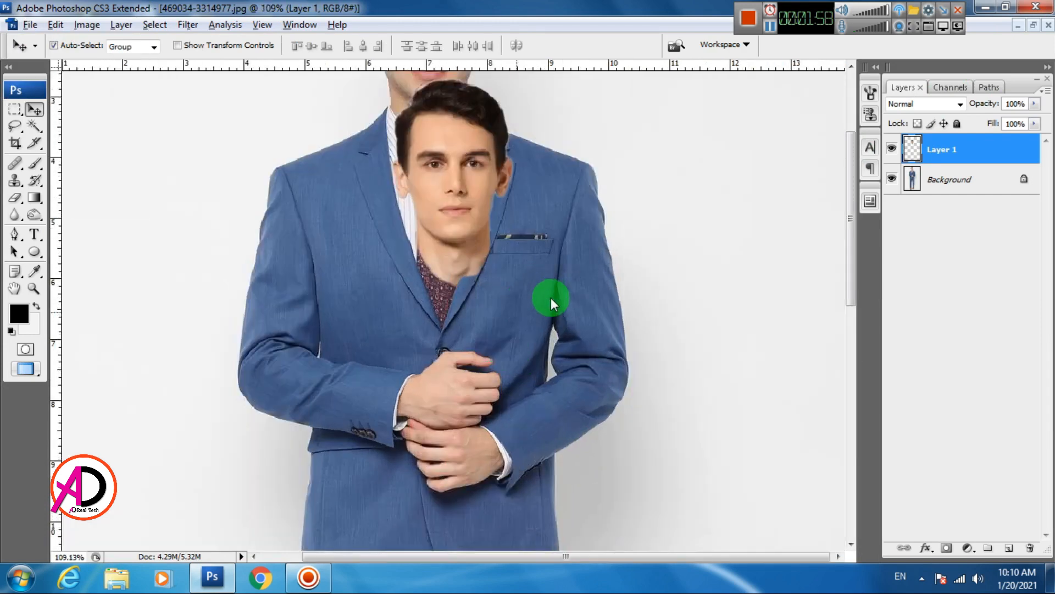
{"action": "left_click_drag", "start_coordinate": [550, 301], "coordinate": [498, 511]}
{"action": "left_click_drag", "start_coordinate": [435, 241], "coordinate": [430, 186]}
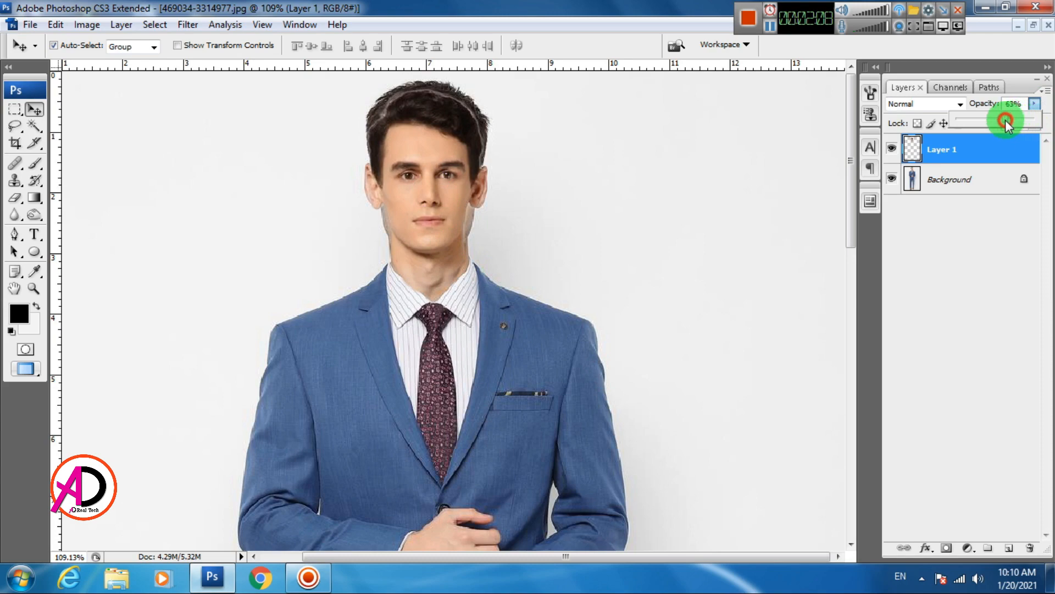
- Lower the opacity of Layer 1 to 57% so the face beneath can be used for alignment
{"action": "left_click_drag", "start_coordinate": [1002, 120], "coordinate": [1000, 121]}
{"action": "scroll", "coordinate": [500, 221], "scroll_direction": "up", "scroll_amount": 3}
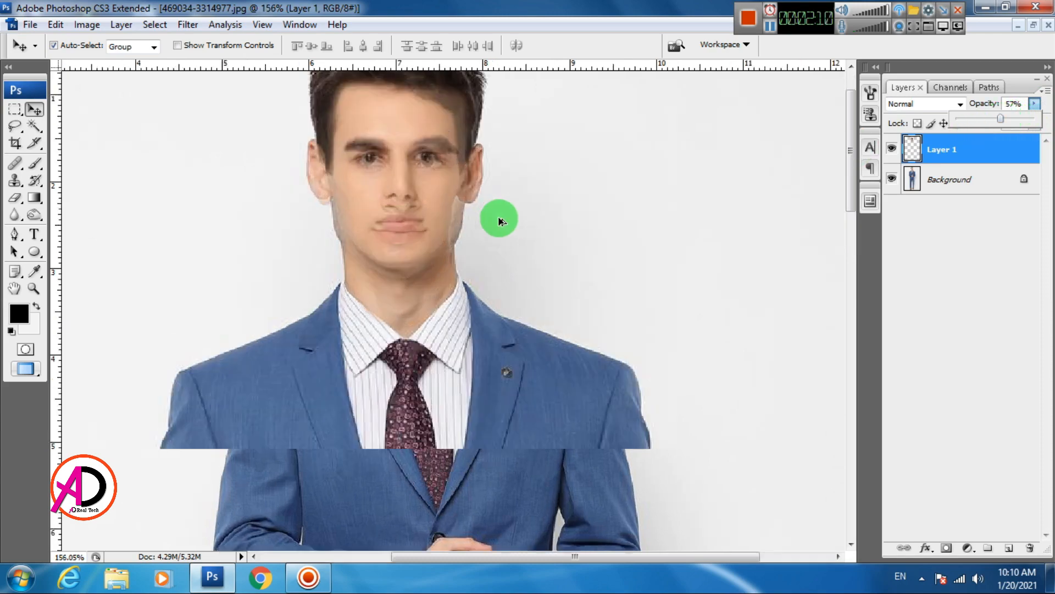
{"action": "left_click_drag", "start_coordinate": [497, 217], "coordinate": [488, 435]}
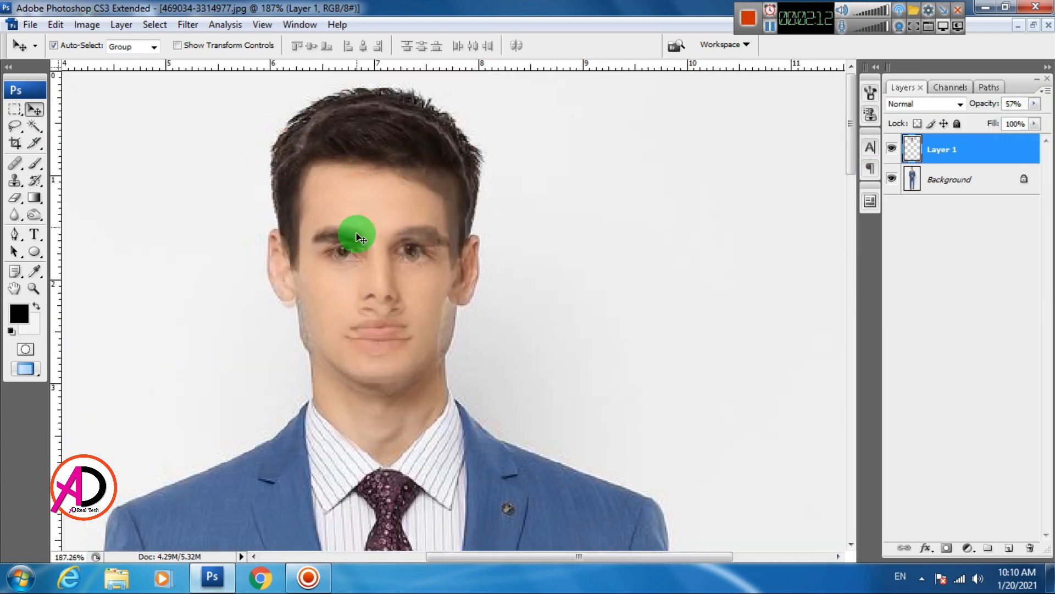
- Free-transform the head on Layer 1, scaling it proportionally to 108.7% and aligning it with the face and neck beneath
{"action": "key", "text": "ctrl+t"}
{"action": "left_click_drag", "start_coordinate": [483, 99], "coordinate": [497, 86]}
{"action": "left_click_drag", "start_coordinate": [403, 317], "coordinate": [408, 336]}
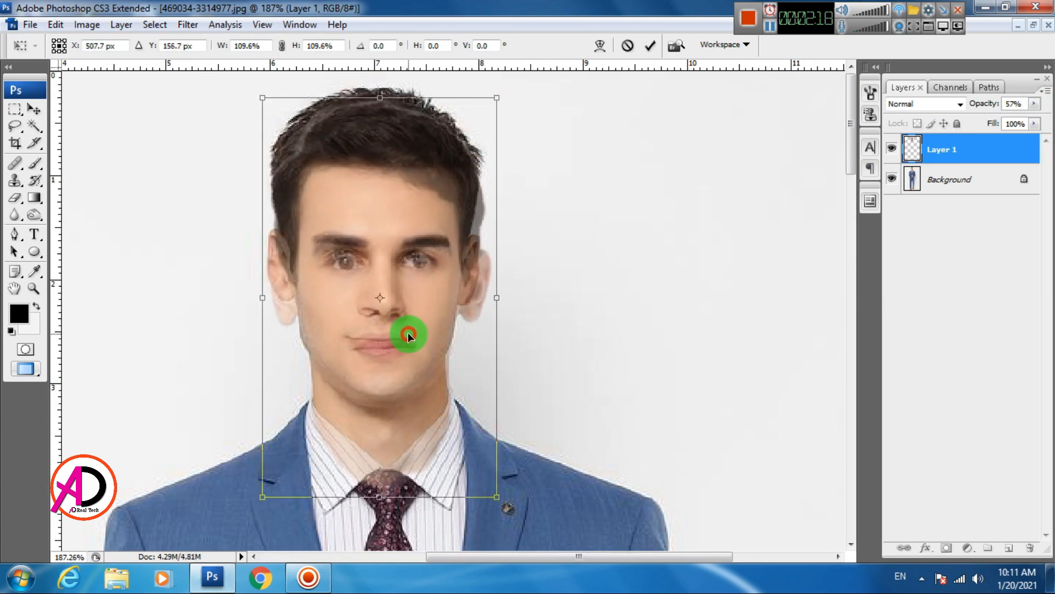
{"action": "left_click_drag", "start_coordinate": [496, 98], "coordinate": [501, 92]}
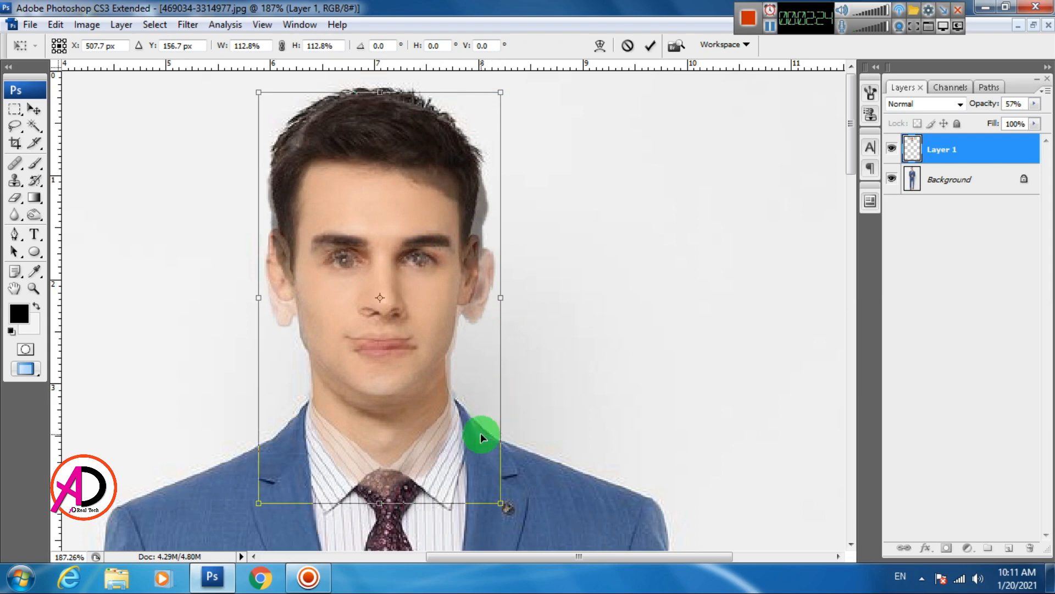
{"action": "left_click_drag", "start_coordinate": [501, 506], "coordinate": [461, 443]}
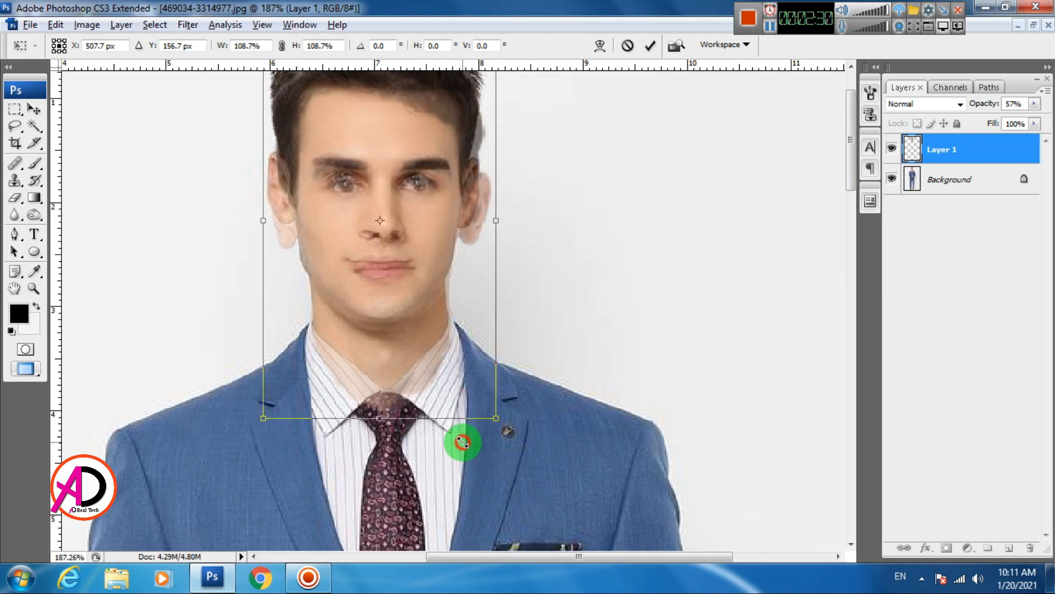
{"action": "key", "text": "Return"}
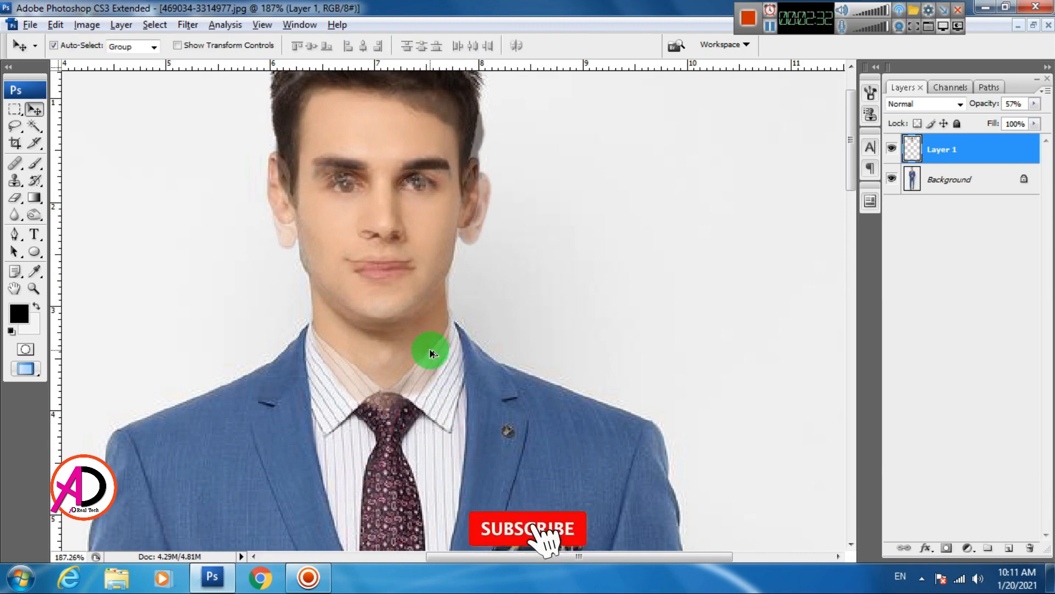
- Trace a Pen path along the inner edge of the shirt collar, from one side of the neck past the tie knot to the other
{"action": "key", "text": "ctrl+0"}
{"action": "scroll", "coordinate": [433, 361], "scroll_direction": "up", "scroll_amount": 3}
{"action": "left_click_drag", "start_coordinate": [559, 340], "coordinate": [509, 457]}
{"action": "scroll", "coordinate": [482, 370], "scroll_direction": "up", "scroll_amount": 3}
{"action": "left_click", "coordinate": [15, 234]}
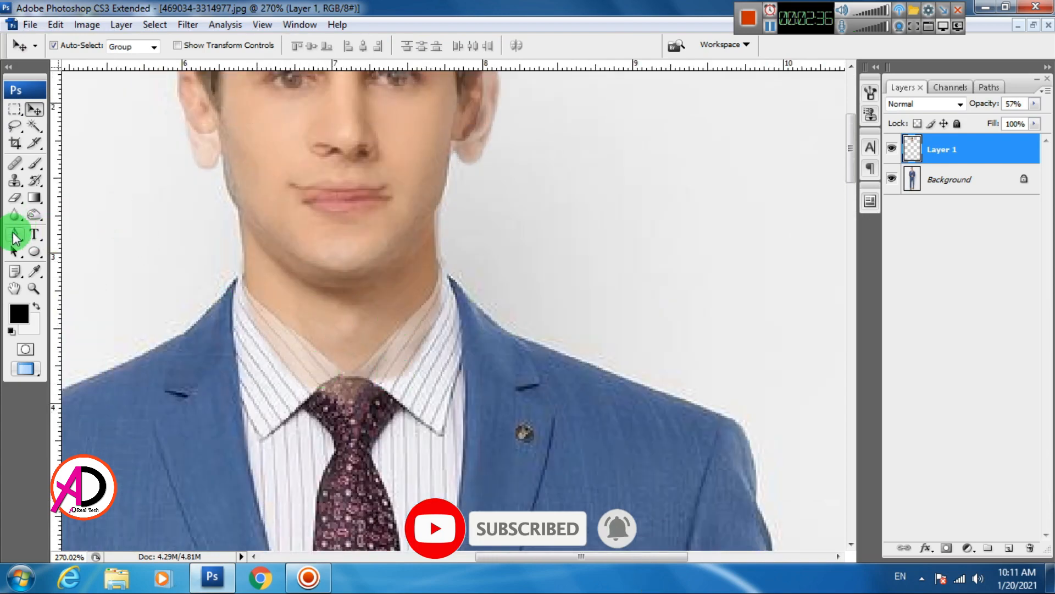
{"action": "scroll", "coordinate": [291, 338], "scroll_direction": "up", "scroll_amount": 3}
{"action": "left_click_drag", "start_coordinate": [300, 354], "coordinate": [313, 381]}
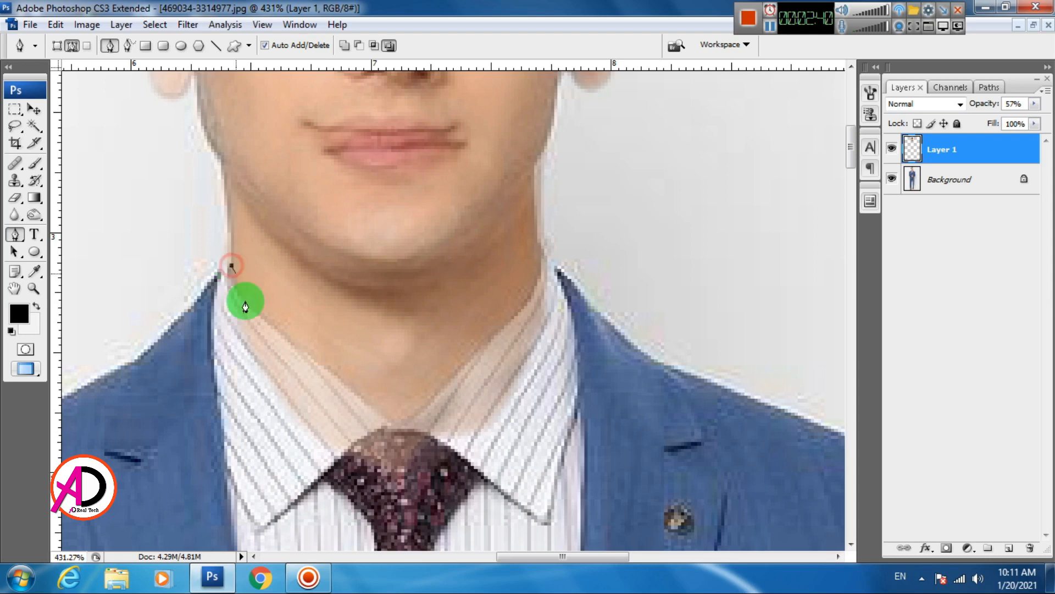
{"action": "left_click", "coordinate": [284, 337]}
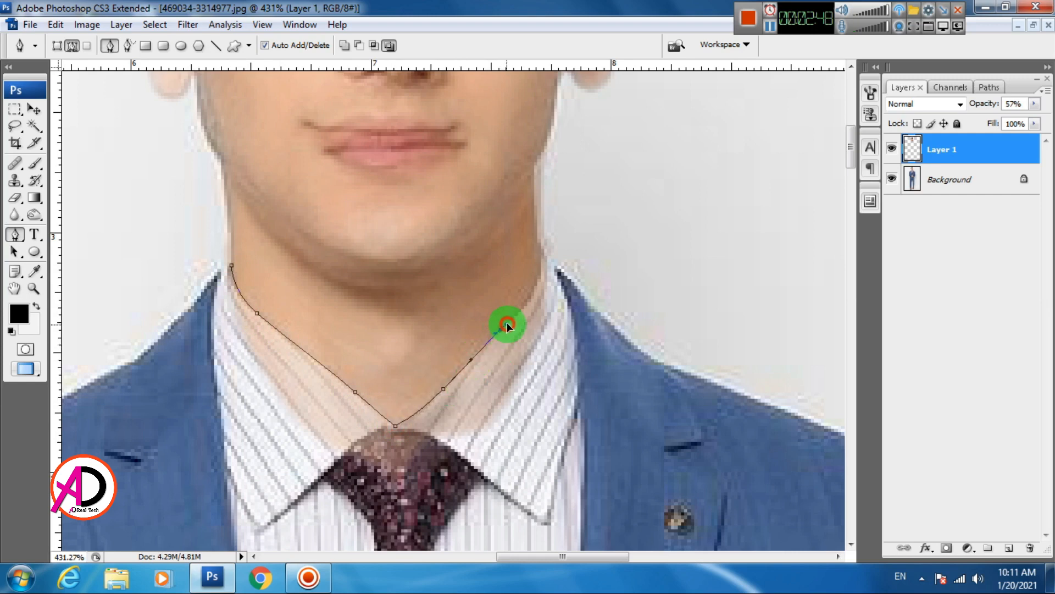
{"action": "left_click_drag", "start_coordinate": [519, 340], "coordinate": [379, 444]}
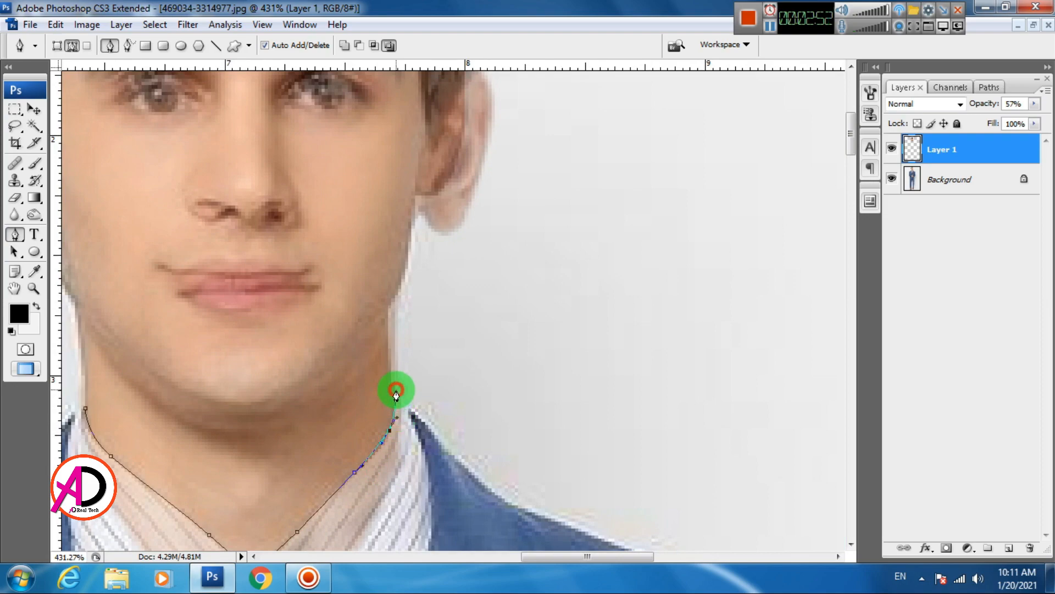
{"action": "scroll", "coordinate": [462, 401], "scroll_direction": "down", "scroll_amount": 2}
- Continue the path in a loose loop around the shirt collar and jacket lapels and close it at its starting point on the neck
{"action": "left_click_drag", "start_coordinate": [500, 386], "coordinate": [486, 473]}
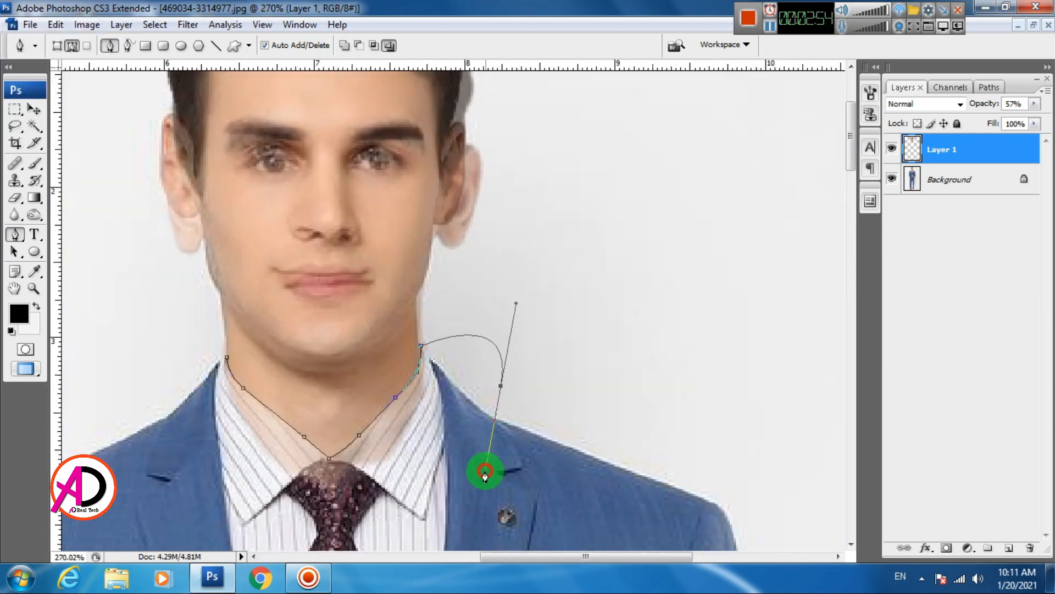
{"action": "left_click_drag", "start_coordinate": [448, 532], "coordinate": [393, 540]}
{"action": "left_click_drag", "start_coordinate": [328, 520], "coordinate": [448, 514]}
{"action": "left_click_drag", "start_coordinate": [368, 492], "coordinate": [308, 457]}
{"action": "left_click_drag", "start_coordinate": [301, 409], "coordinate": [301, 381]}
{"action": "left_click_drag", "start_coordinate": [303, 333], "coordinate": [339, 423]}
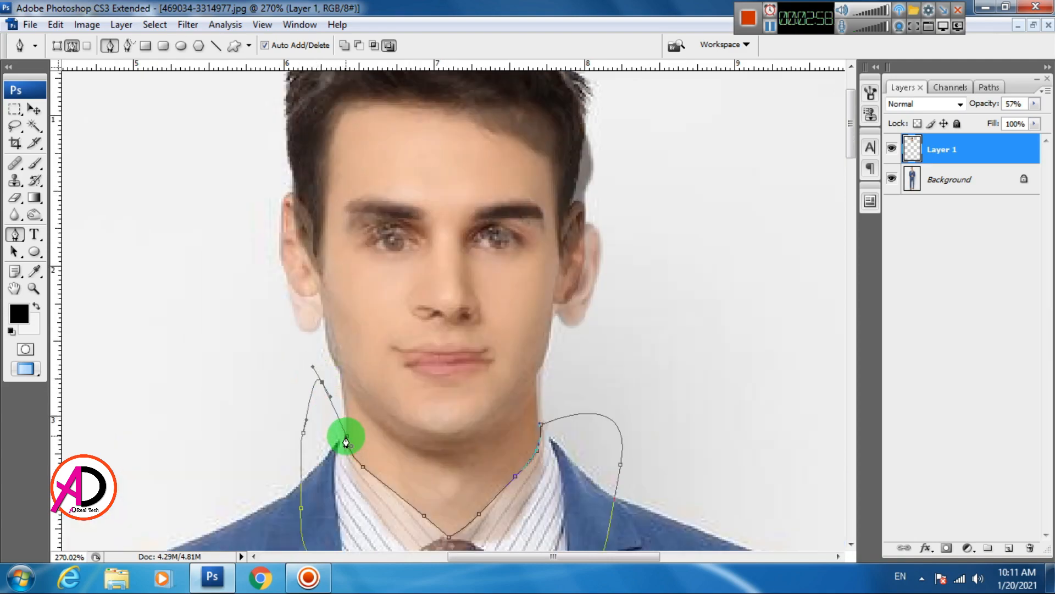
- Convert the closed collar path to a new anti-aliased selection with a feather radius of 0 pixels
{"action": "scroll", "coordinate": [393, 444], "scroll_direction": "down", "scroll_amount": 3}
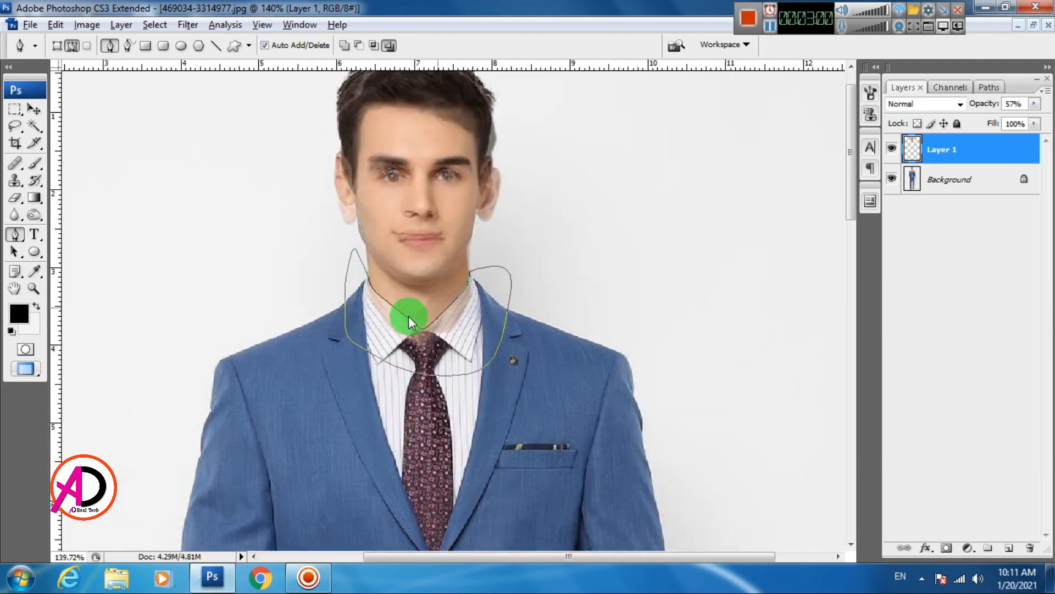
{"action": "left_click_drag", "start_coordinate": [442, 368], "coordinate": [427, 403]}
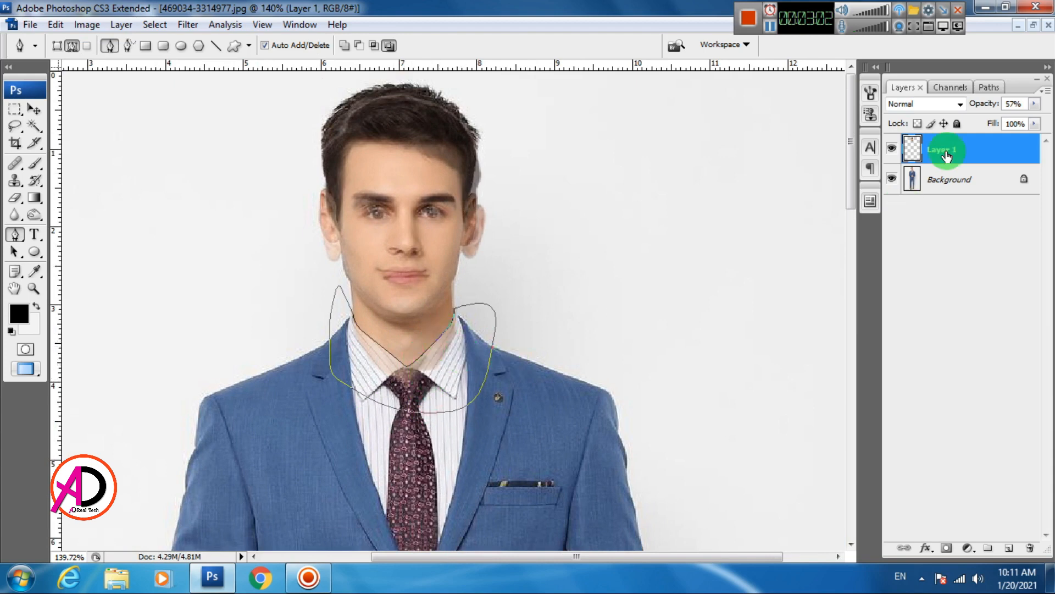
{"action": "right_click", "coordinate": [976, 153]}
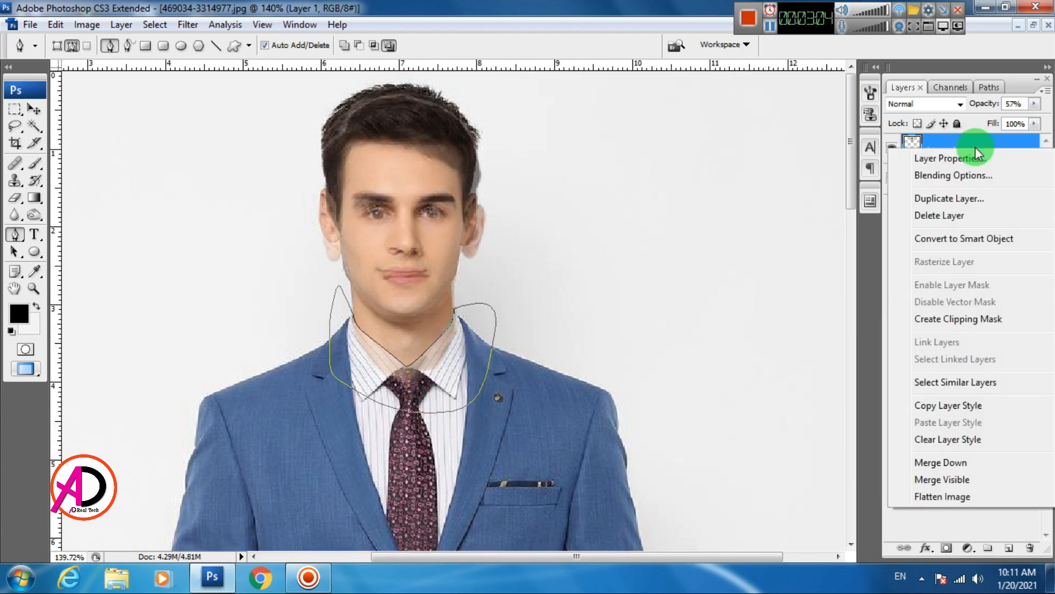
{"action": "right_click", "coordinate": [452, 353]}
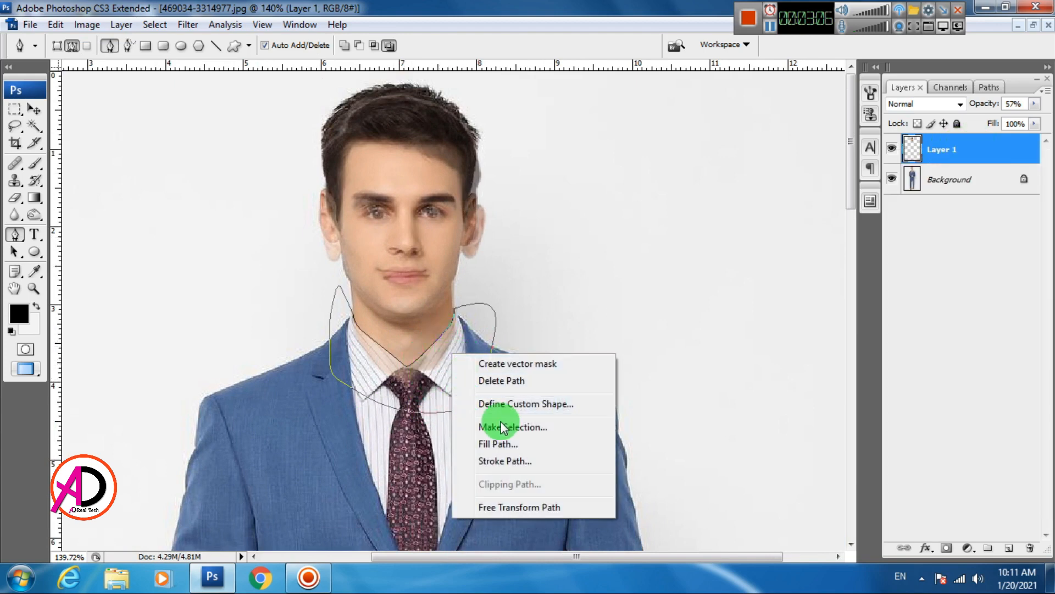
{"action": "left_click", "coordinate": [502, 427]}
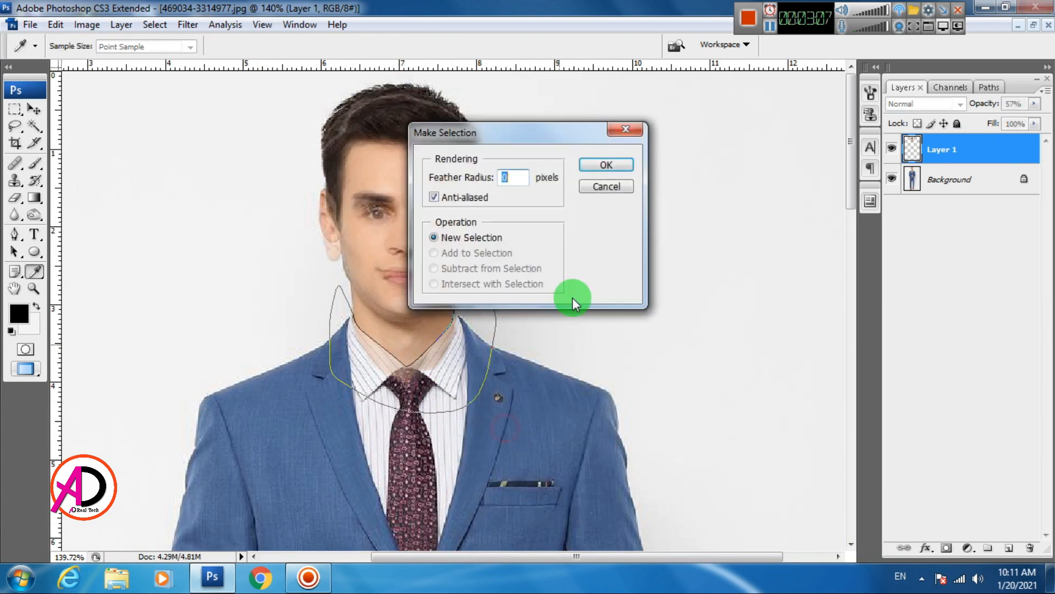
{"action": "left_click", "coordinate": [604, 164]}
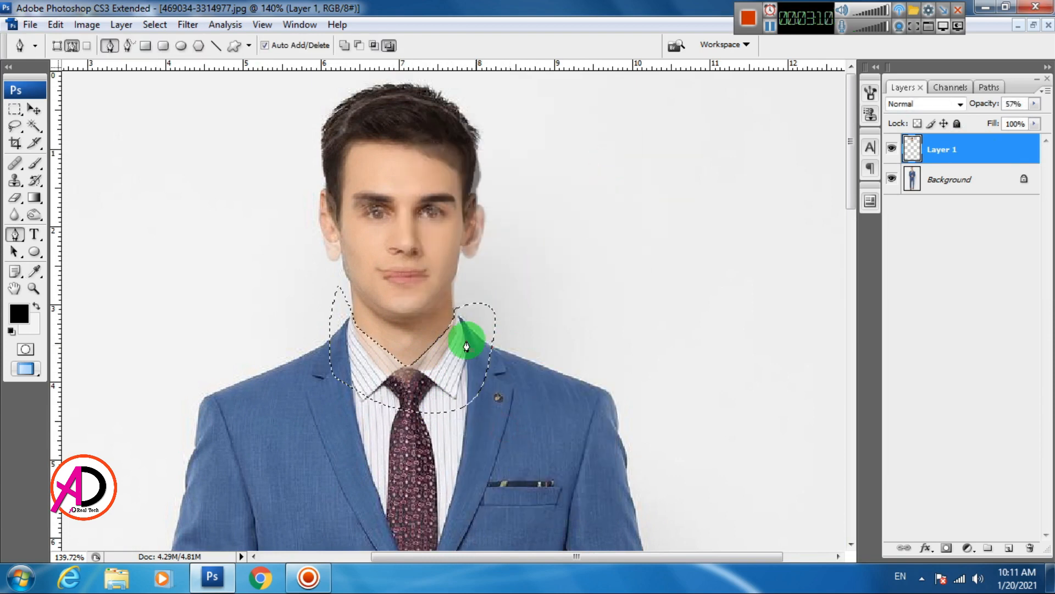
- Delete the part of Layer 1 that overlaps the shirt collar and tie, and clear the selection
{"action": "key", "text": "Delete"}
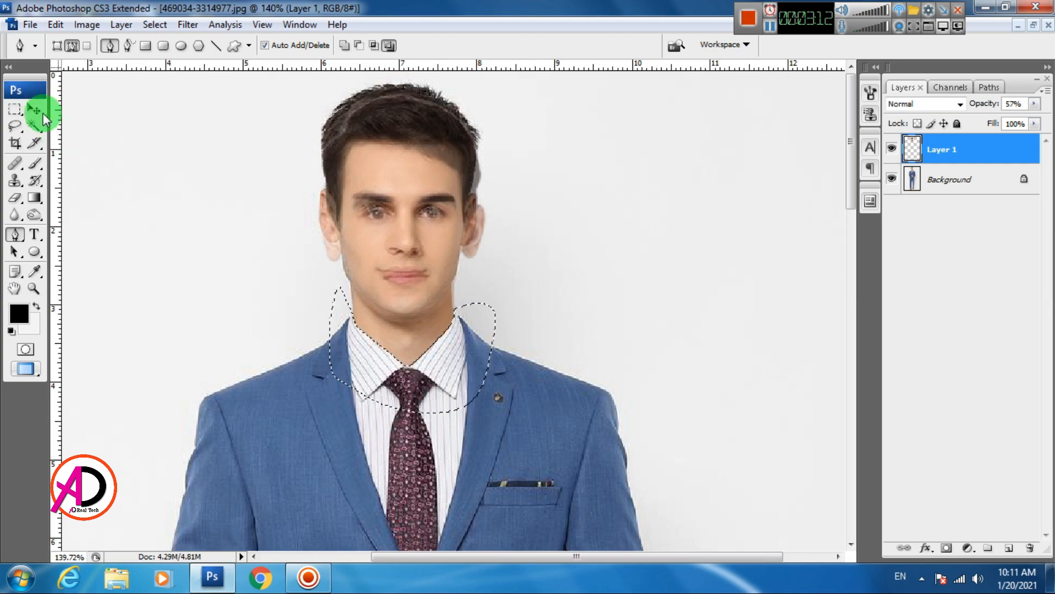
{"action": "left_click", "coordinate": [43, 113]}
{"action": "key", "text": "ctrl+d"}
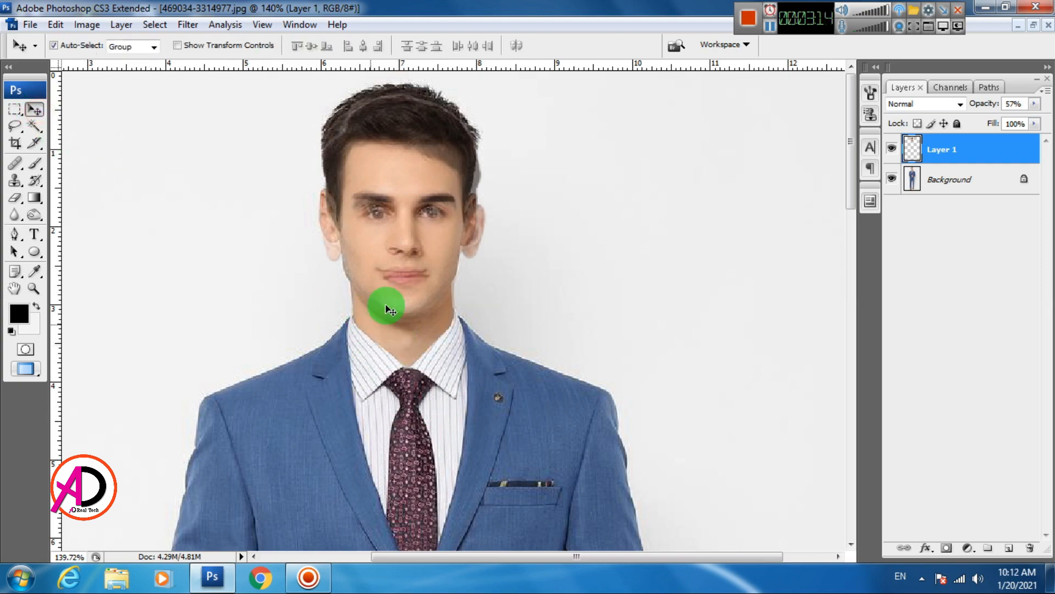
- Set the opacity of Layer 1 back to 100%
{"action": "scroll", "coordinate": [431, 358], "scroll_direction": "down", "scroll_amount": 3}
{"action": "scroll", "coordinate": [490, 278], "scroll_direction": "up", "scroll_amount": 3}
{"action": "left_click", "coordinate": [811, 222]}
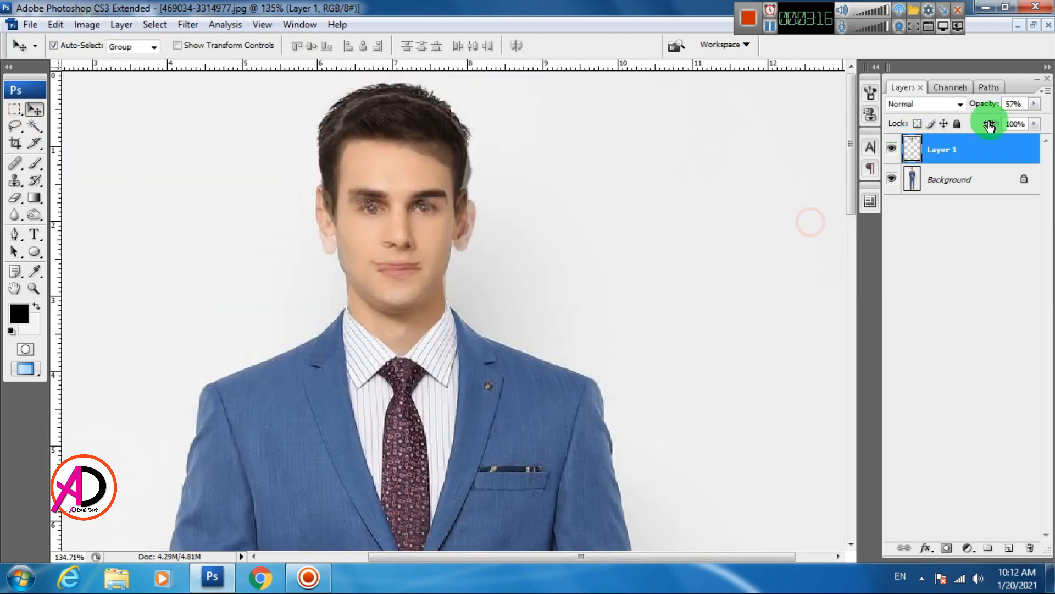
{"action": "left_click_drag", "start_coordinate": [1033, 122], "coordinate": [1043, 120]}
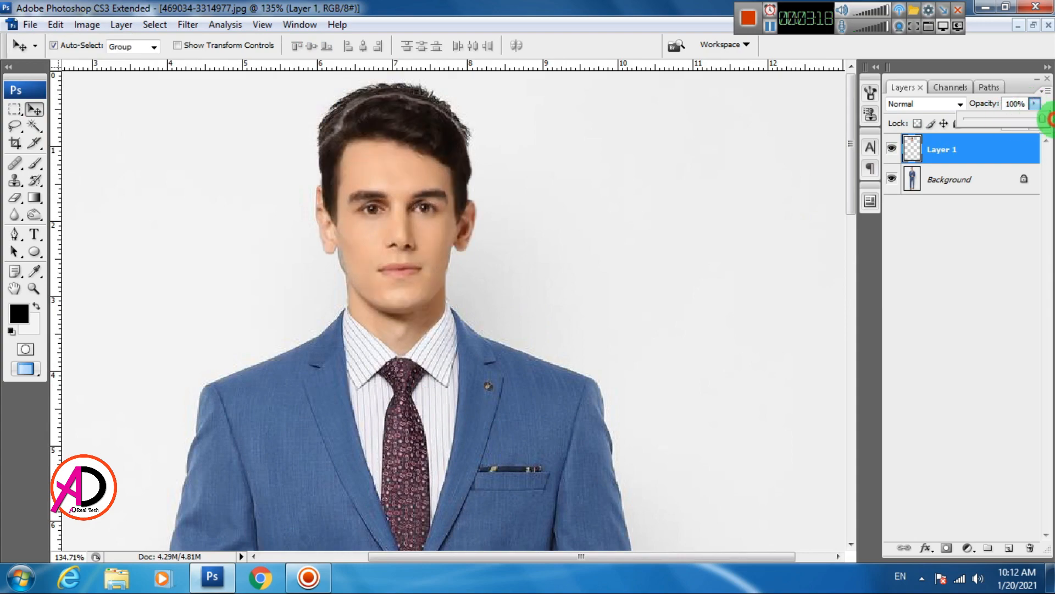
- Select the Background layer and switch to the Eraser tool
{"action": "scroll", "coordinate": [396, 269], "scroll_direction": "down", "scroll_amount": 5}
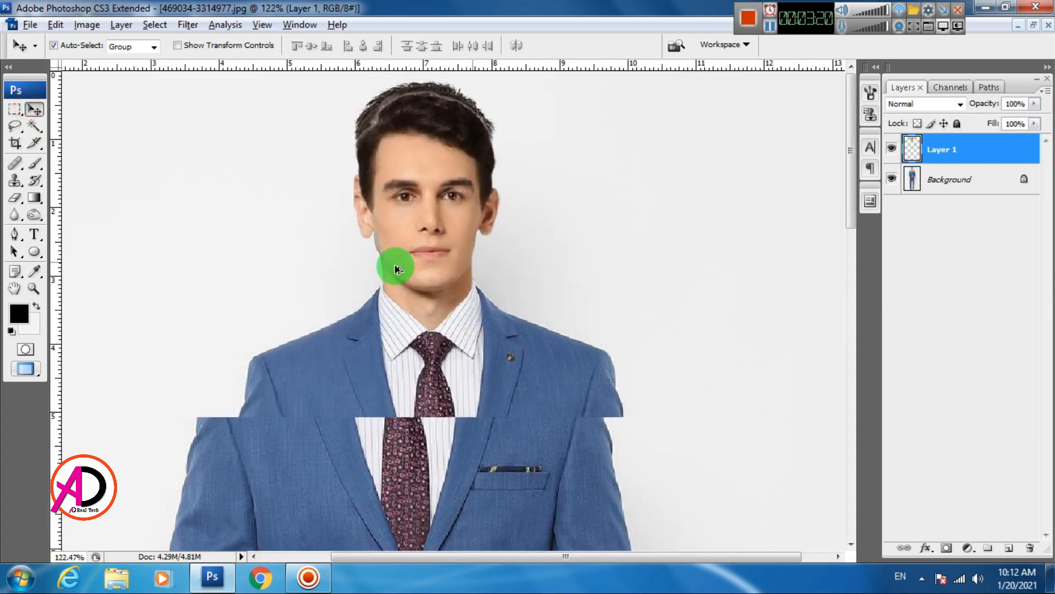
{"action": "scroll", "coordinate": [403, 282], "scroll_direction": "up", "scroll_amount": 5}
{"action": "key", "text": "alt+space"}
{"action": "left_click_drag", "start_coordinate": [488, 228], "coordinate": [457, 479]}
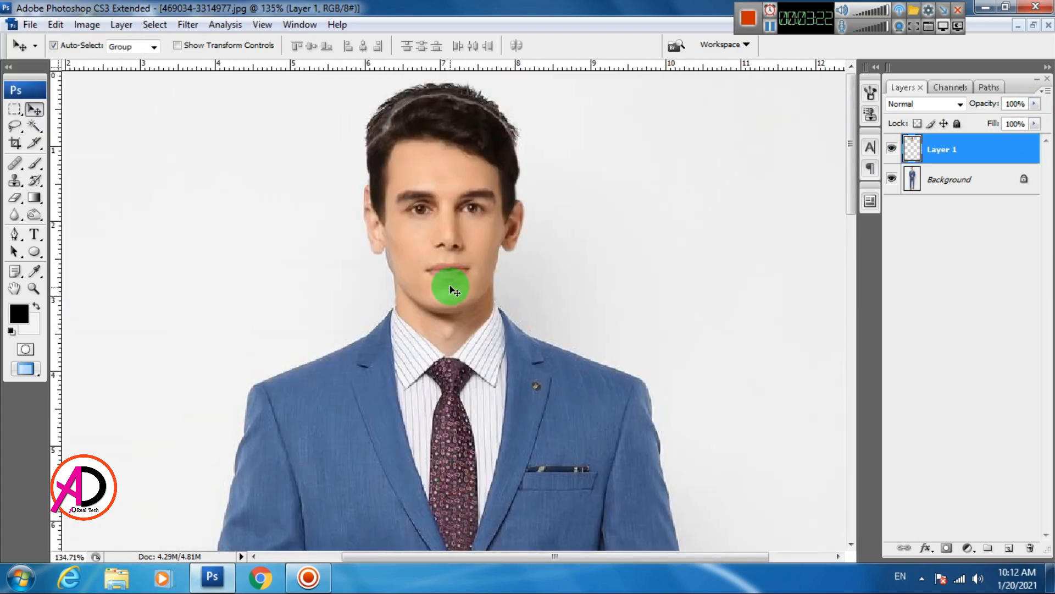
{"action": "left_click", "coordinate": [935, 179]}
{"action": "scroll", "coordinate": [500, 226], "scroll_direction": "up", "scroll_amount": 2}
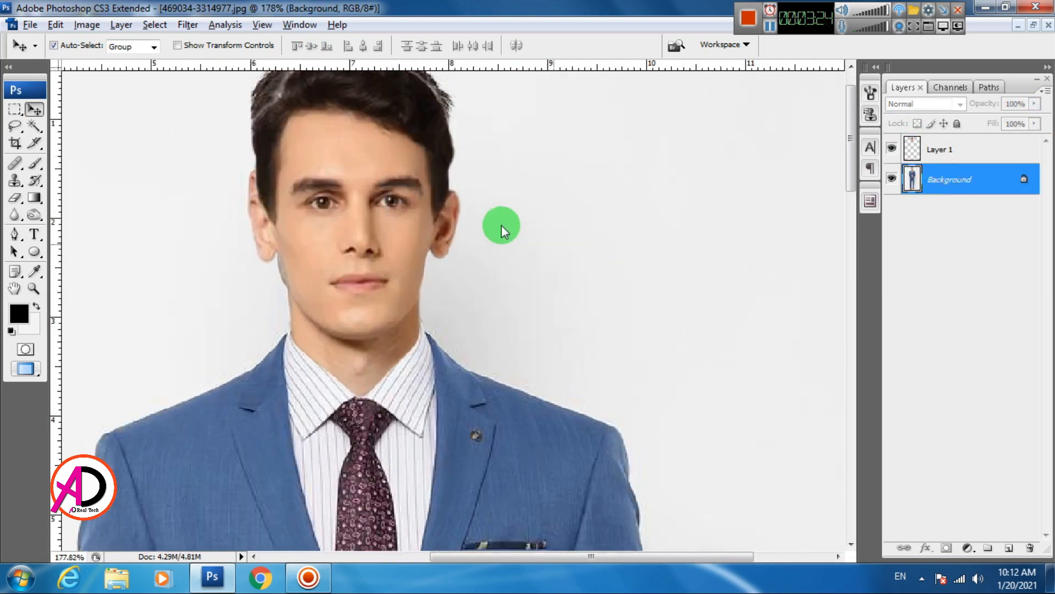
{"action": "left_click_drag", "start_coordinate": [363, 260], "coordinate": [419, 325]}
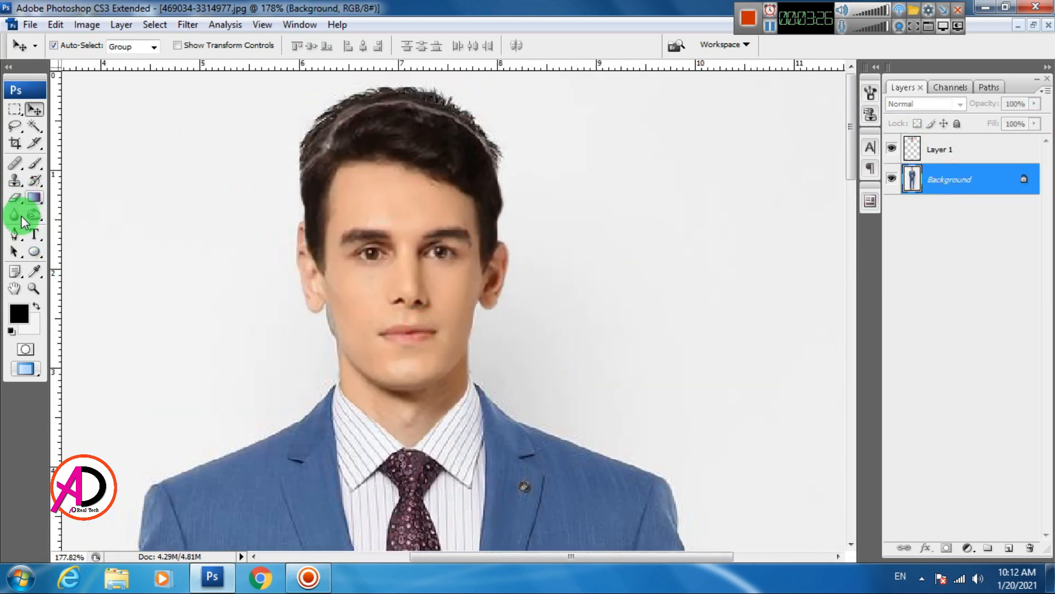
{"action": "left_click_drag", "start_coordinate": [15, 206], "coordinate": [75, 196]}
- Set the background colour to light grey #dedede, sampled from the backdrop beside the neck, for use with the Eraser tool
{"action": "left_click", "coordinate": [38, 328]}
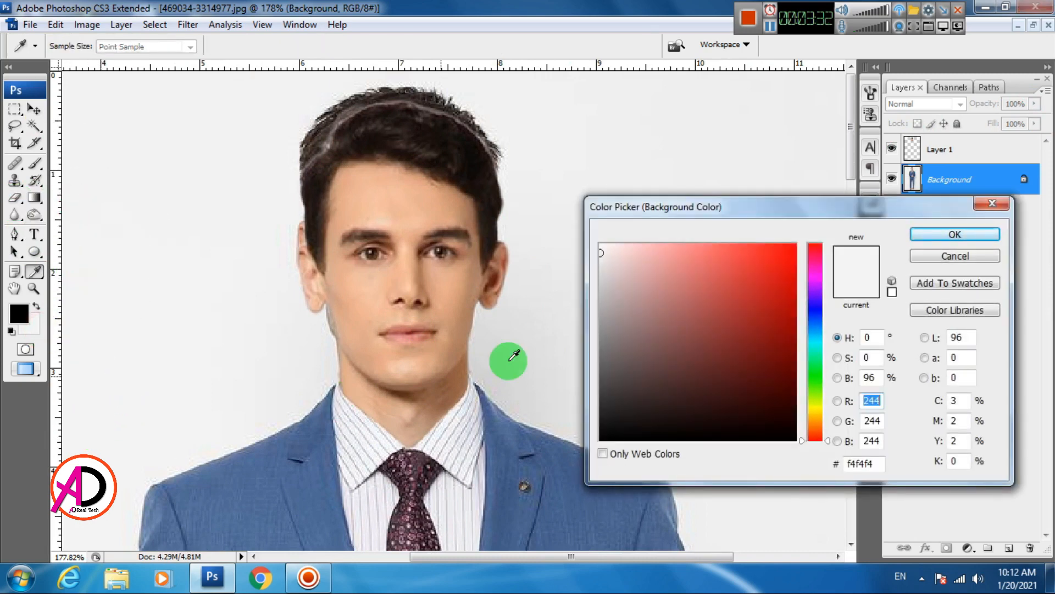
{"action": "left_click", "coordinate": [542, 366]}
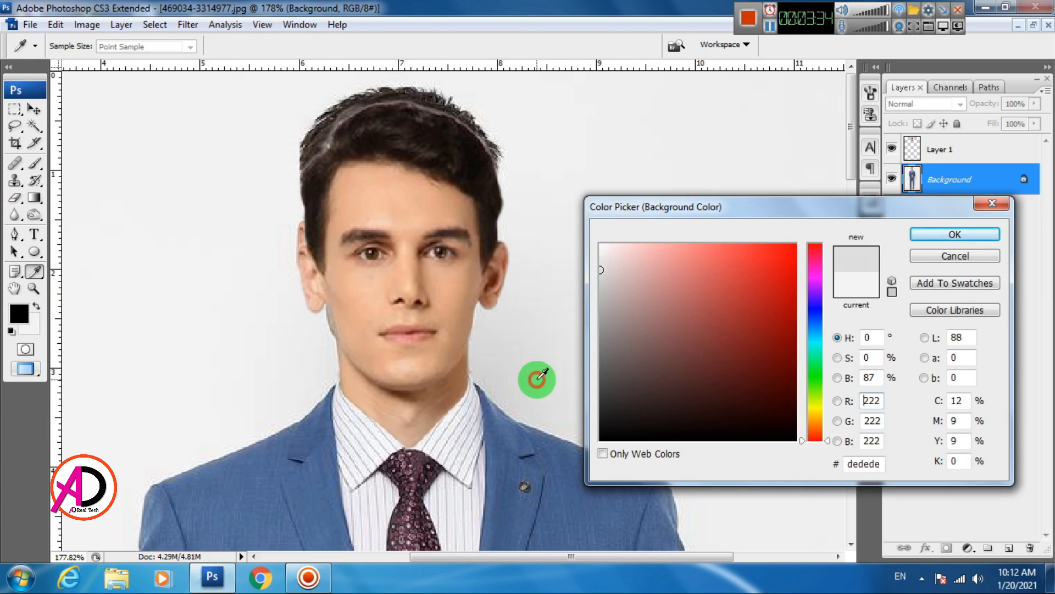
{"action": "left_click", "coordinate": [952, 236]}
{"action": "key", "text": "e"}
{"action": "scroll", "coordinate": [548, 412], "scroll_direction": "left", "scroll_amount": 2}
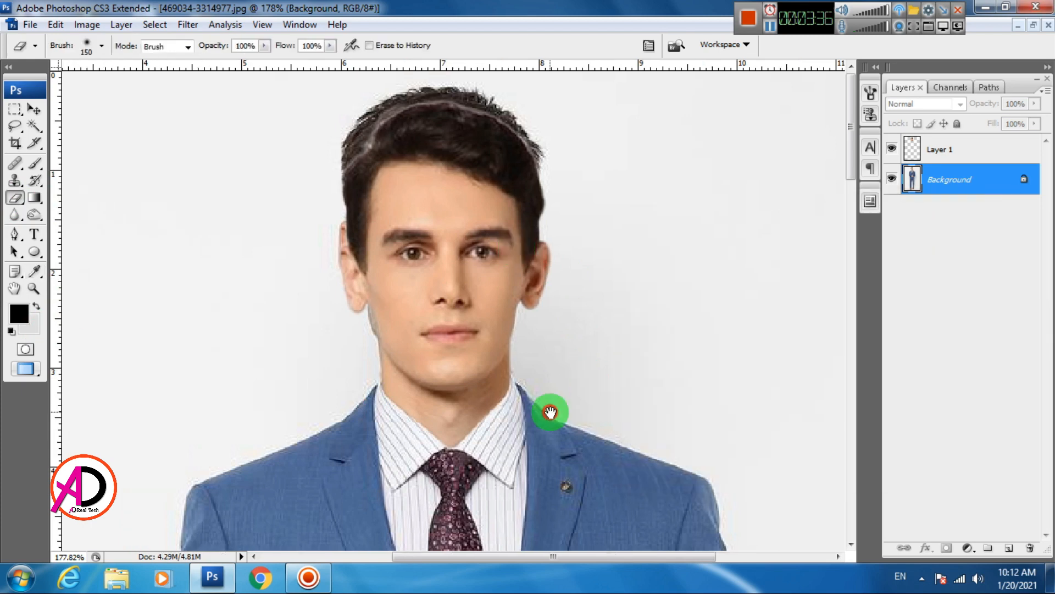
- Set the Eraser to the soft 17 px brush preset with 0% hardness
{"action": "key", "text": "bracketleft"}
{"action": "key", "text": "bracketleft"}
{"action": "key", "text": "bracketleft"}
{"action": "key", "text": "bracketleft"}
{"action": "key", "text": "bracketleft"}
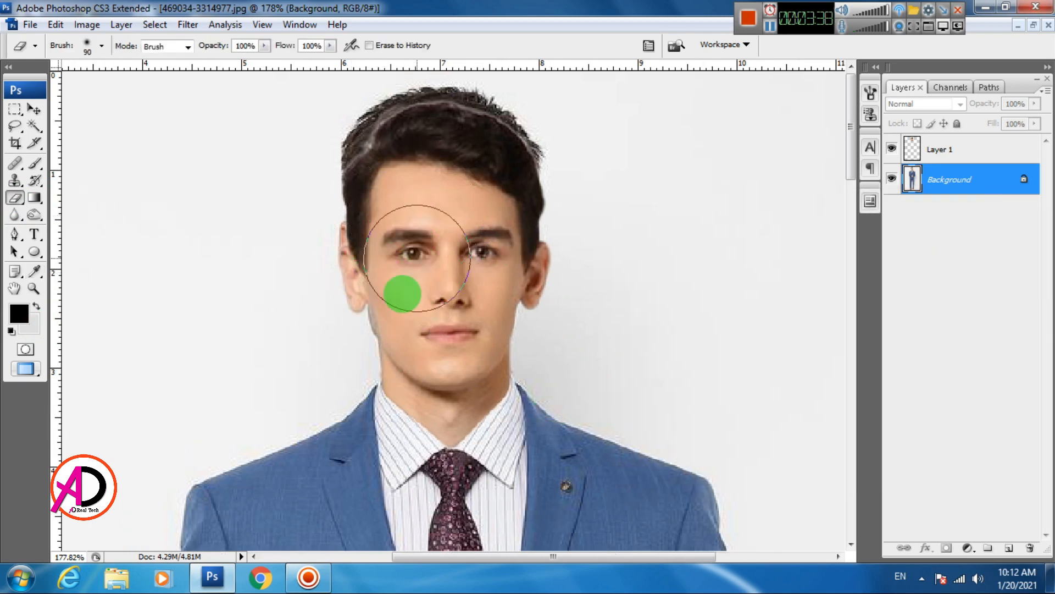
{"action": "right_click", "coordinate": [400, 306]}
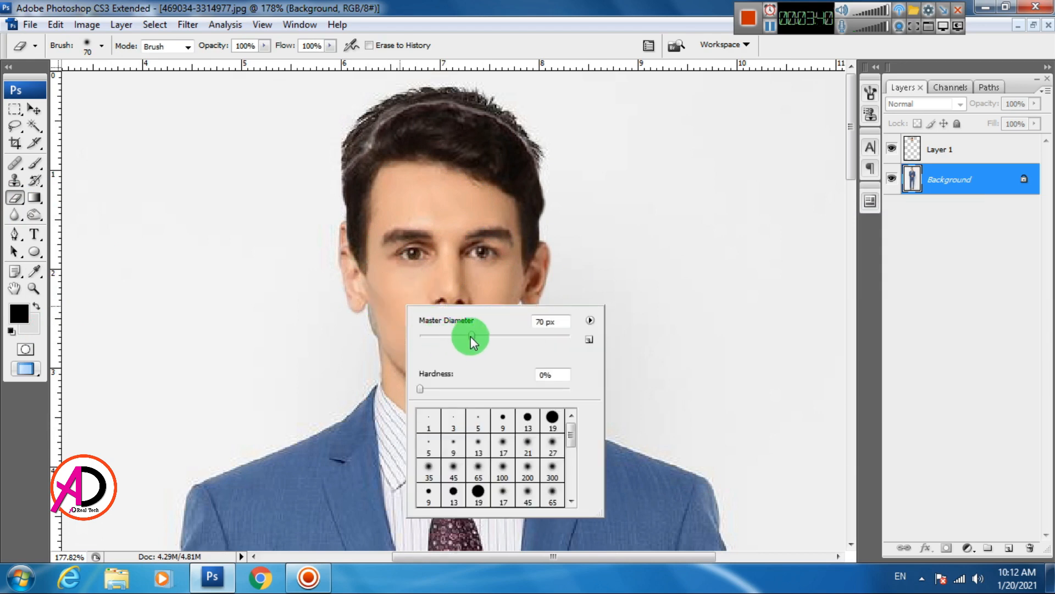
{"action": "left_click_drag", "start_coordinate": [462, 342], "coordinate": [461, 339]}
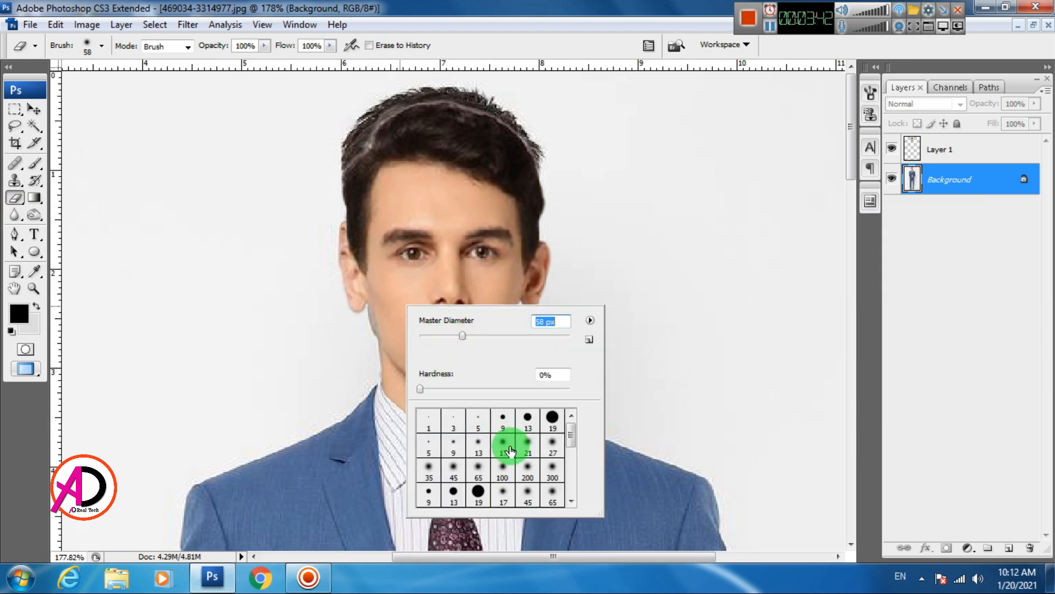
{"action": "left_click", "coordinate": [504, 447]}
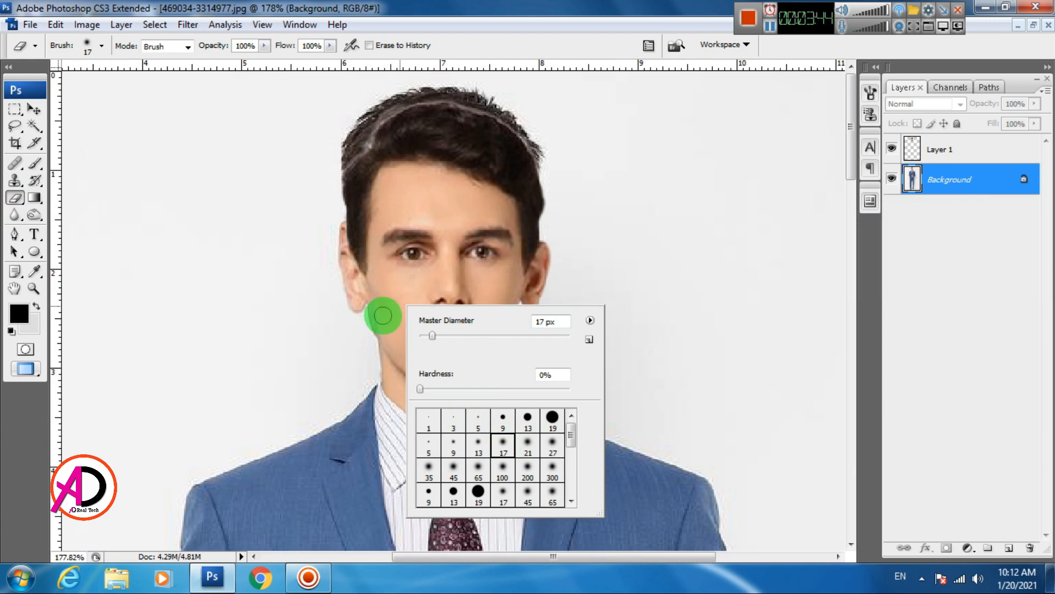
- Erase the remains of the original head beside the jaw and the viewer's-left ear on the Background layer
{"action": "left_click", "coordinate": [374, 323]}
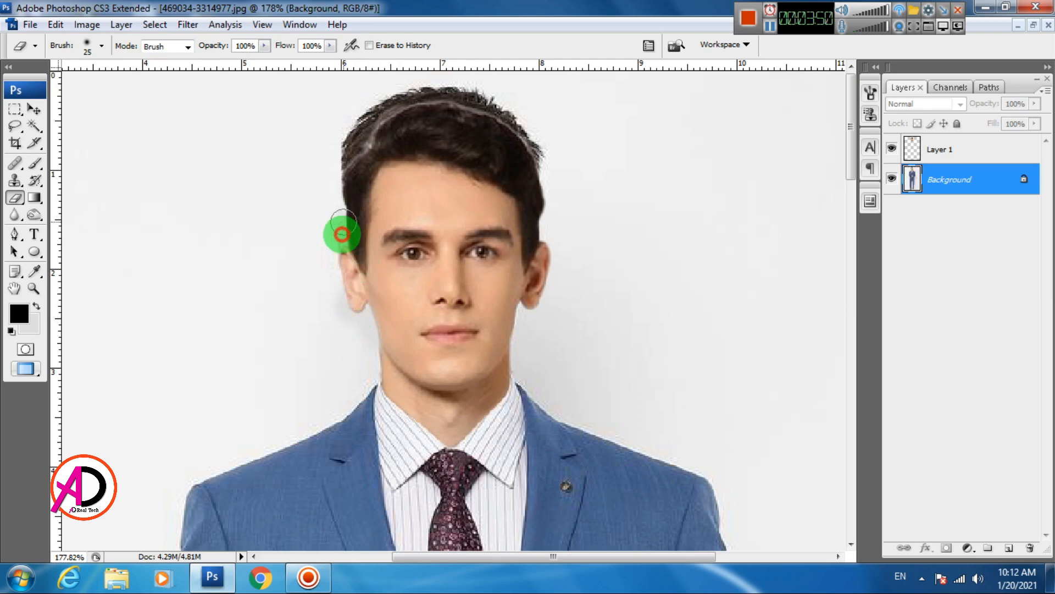
{"action": "left_click", "coordinate": [340, 244]}
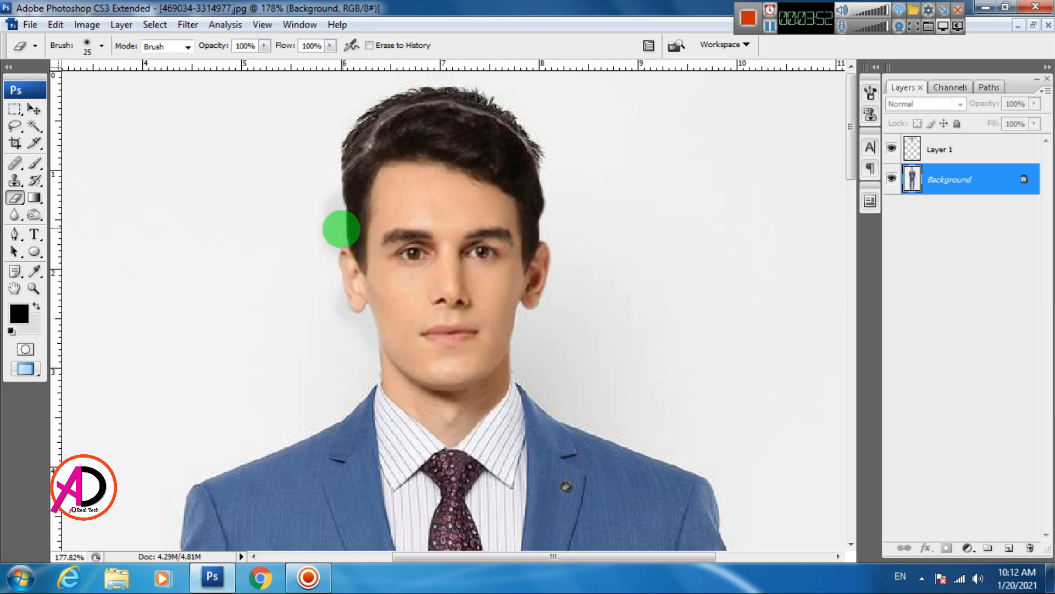
{"action": "mouse_move", "coordinate": [341, 229]}
{"action": "left_mouse_down"}
{"action": "mouse_move", "coordinate": [329, 156]}
{"action": "mouse_move", "coordinate": [328, 204]}
{"action": "mouse_move", "coordinate": [316, 181]}
{"action": "left_mouse_up"}
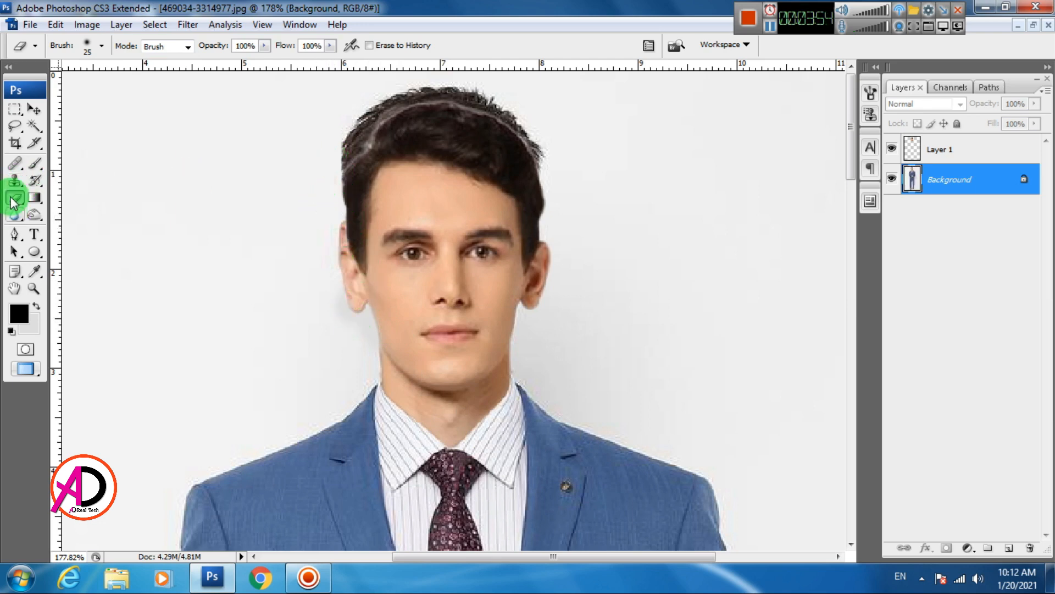
- Switch to the Clone Stamp tool at 100% opacity and 100% flow and sample the clean backdrop beside the head
{"action": "left_click_drag", "start_coordinate": [15, 180], "coordinate": [55, 177]}
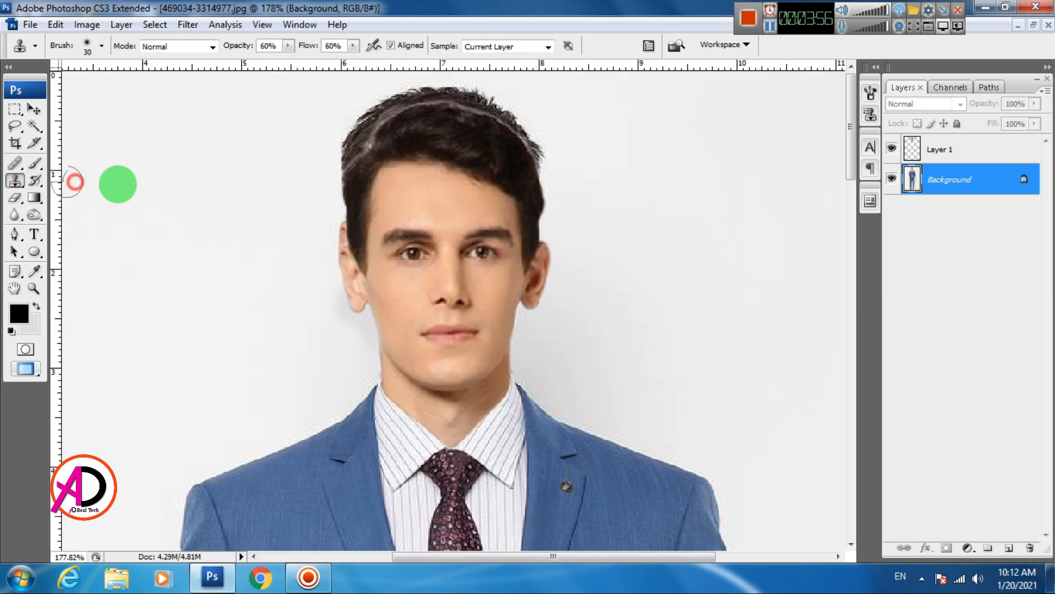
{"action": "left_click_drag", "start_coordinate": [297, 64], "coordinate": [351, 52]}
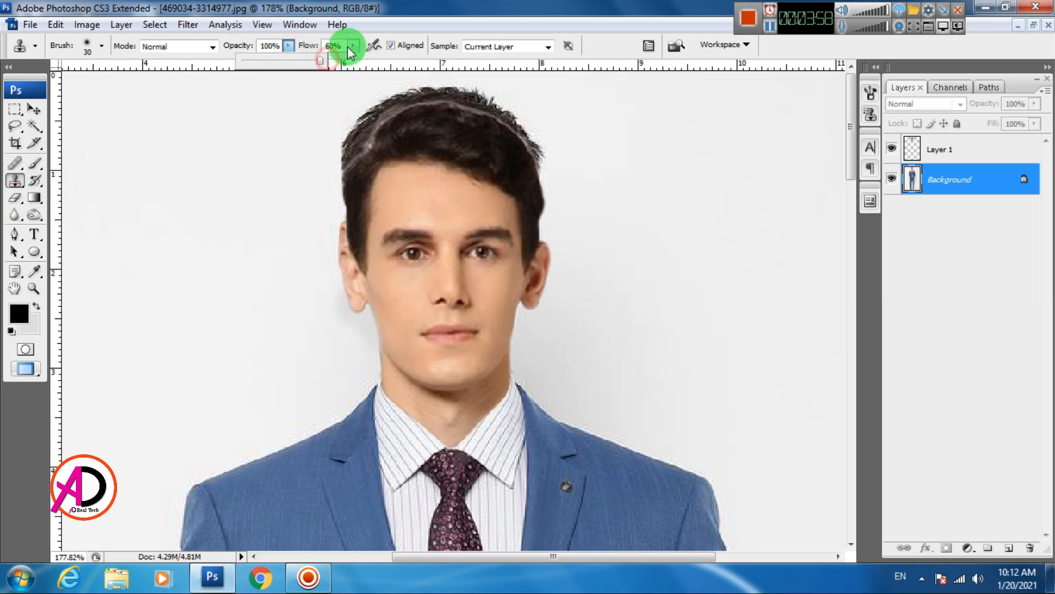
{"action": "left_click", "coordinate": [297, 187], "text": "alt"}
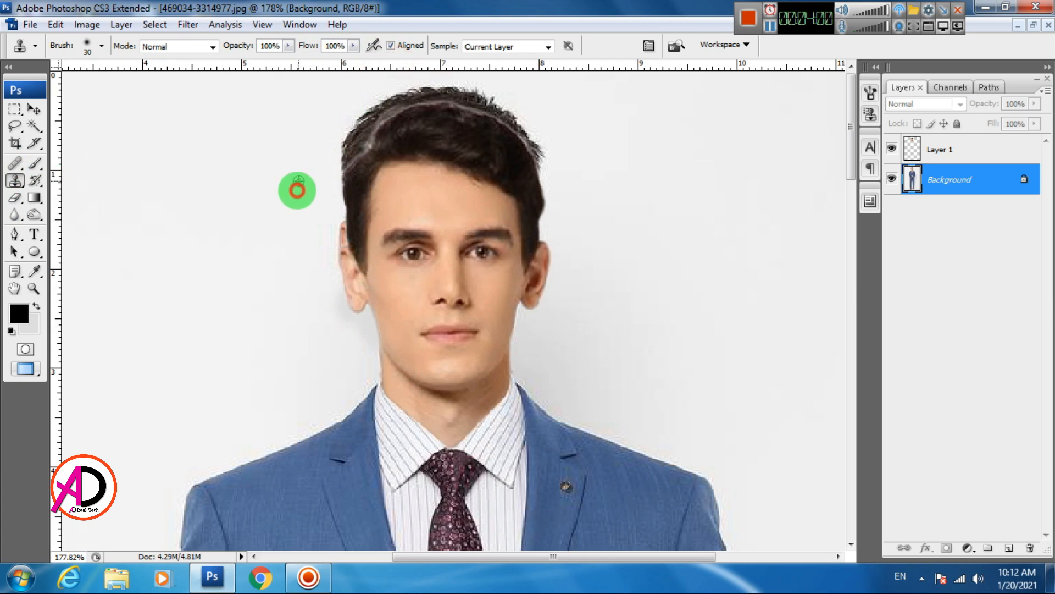
- Clone the backdrop over the original man's hair that sticks out around the new head
{"action": "mouse_move", "coordinate": [298, 192]}
{"action": "left_mouse_down"}
{"action": "mouse_move", "coordinate": [334, 199]}
{"action": "mouse_move", "coordinate": [351, 141]}
{"action": "mouse_move", "coordinate": [331, 156]}
{"action": "mouse_move", "coordinate": [332, 147]}
{"action": "mouse_move", "coordinate": [358, 135]}
{"action": "left_mouse_up"}
{"action": "left_click_drag", "start_coordinate": [353, 150], "coordinate": [316, 320]}
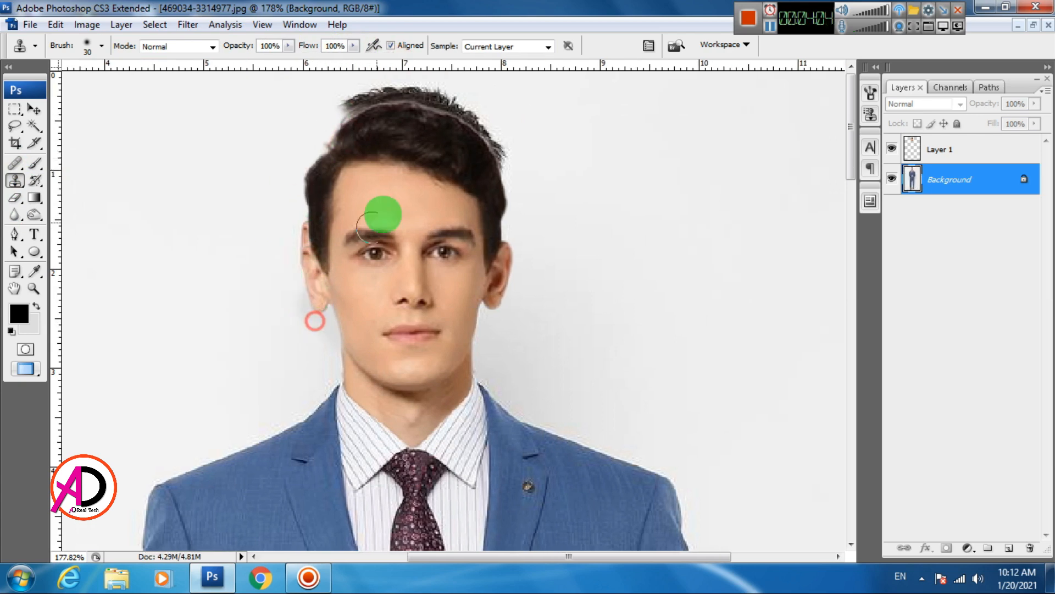
{"action": "mouse_move", "coordinate": [535, 187]}
{"action": "left_mouse_down"}
{"action": "mouse_move", "coordinate": [425, 101]}
{"action": "mouse_move", "coordinate": [519, 124]}
{"action": "mouse_move", "coordinate": [447, 93]}
{"action": "mouse_move", "coordinate": [367, 88]}
{"action": "mouse_move", "coordinate": [410, 88]}
{"action": "mouse_move", "coordinate": [269, 116]}
{"action": "mouse_move", "coordinate": [264, 83]}
{"action": "mouse_move", "coordinate": [336, 88]}
{"action": "mouse_move", "coordinate": [350, 105]}
{"action": "mouse_move", "coordinate": [327, 115]}
{"action": "mouse_move", "coordinate": [298, 102]}
{"action": "mouse_move", "coordinate": [348, 109]}
{"action": "mouse_move", "coordinate": [302, 163]}
{"action": "left_mouse_up"}
{"action": "left_click", "coordinate": [263, 86], "text": "alt"}
{"action": "scroll", "coordinate": [348, 265], "scroll_direction": "down", "scroll_amount": 4}
{"action": "scroll", "coordinate": [352, 277], "scroll_direction": "up", "scroll_amount": 4}
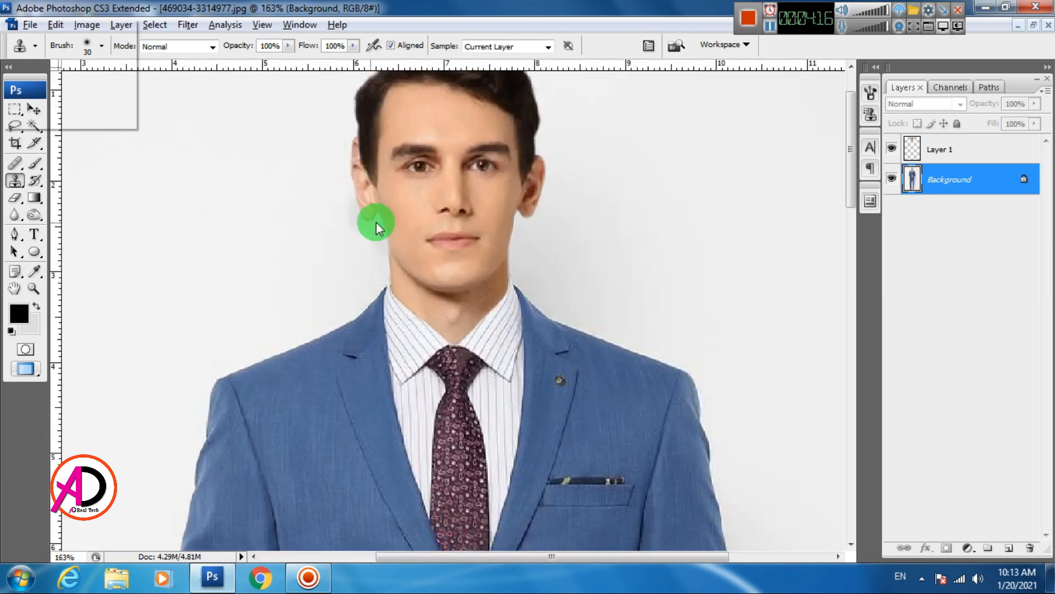
- Clone fresh backdrop samples along the outer edge of the hair to cover the leftover traces beside and above it
{"action": "left_click_drag", "start_coordinate": [374, 224], "coordinate": [367, 292]}
{"action": "left_click", "coordinate": [309, 176], "text": "alt"}
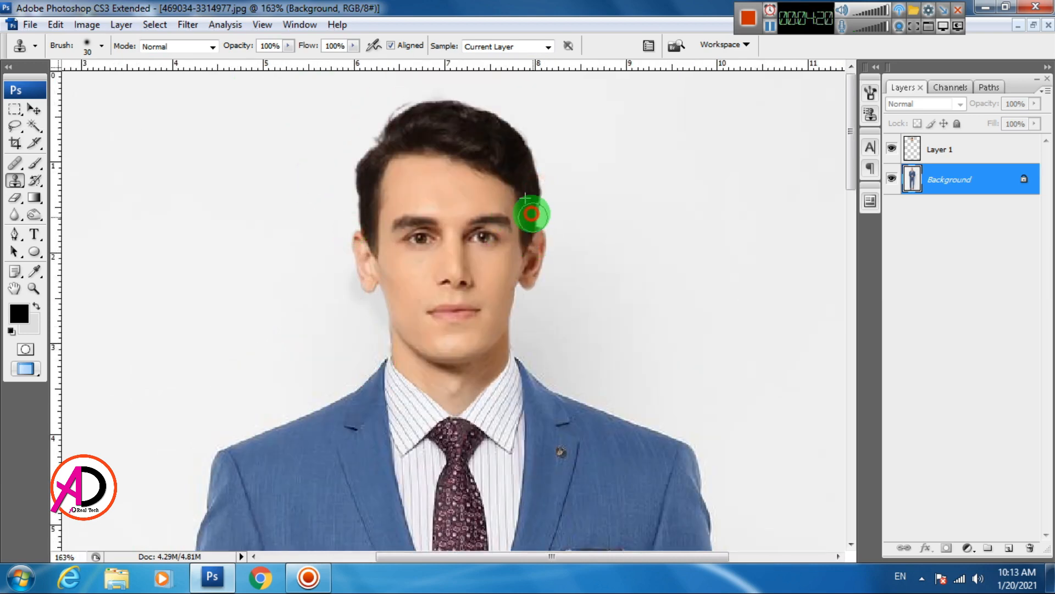
{"action": "mouse_move", "coordinate": [541, 207]}
{"action": "left_mouse_down"}
{"action": "mouse_move", "coordinate": [519, 136]}
{"action": "mouse_move", "coordinate": [535, 175]}
{"action": "mouse_move", "coordinate": [496, 119]}
{"action": "mouse_move", "coordinate": [572, 167]}
{"action": "left_mouse_up"}
{"action": "left_click", "coordinate": [613, 198], "text": "alt"}
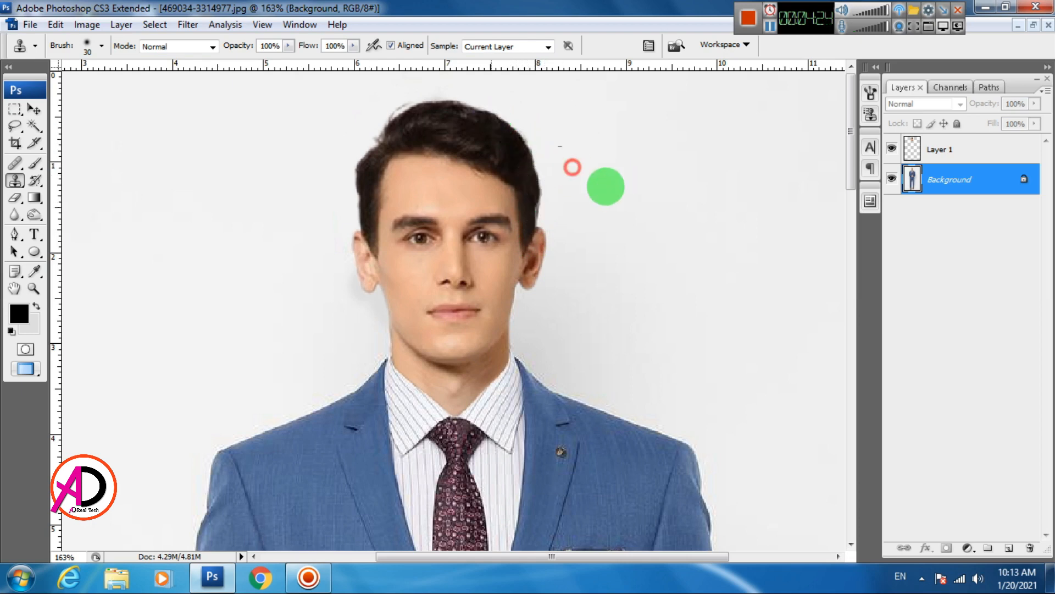
{"action": "left_click", "coordinate": [606, 187], "text": "alt"}
{"action": "mouse_move", "coordinate": [549, 210]}
{"action": "left_mouse_down"}
{"action": "mouse_move", "coordinate": [508, 147]}
{"action": "mouse_move", "coordinate": [547, 223]}
{"action": "mouse_move", "coordinate": [520, 128]}
{"action": "mouse_move", "coordinate": [588, 185]}
{"action": "mouse_move", "coordinate": [439, 107]}
{"action": "left_mouse_up"}
{"action": "left_click", "coordinate": [584, 221], "text": "alt"}
{"action": "left_click", "coordinate": [588, 186], "text": "alt"}
{"action": "left_click", "coordinate": [591, 176], "text": "alt"}
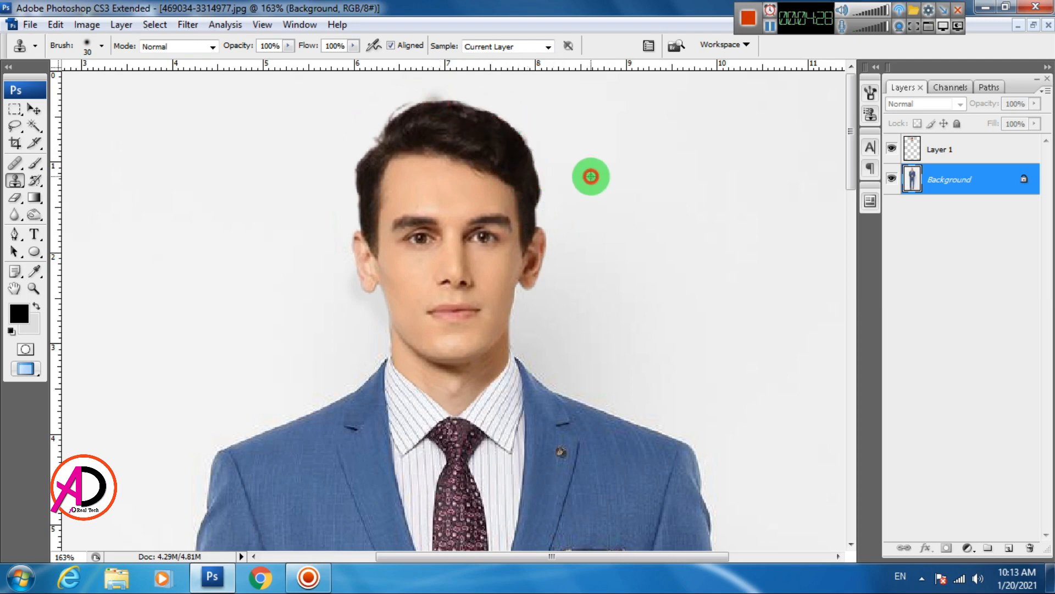
- Clone clean backdrop over the leftover edges beside the ears, jaw and neck on both sides of the face
{"action": "scroll", "coordinate": [554, 278], "scroll_direction": "up", "scroll_amount": 2}
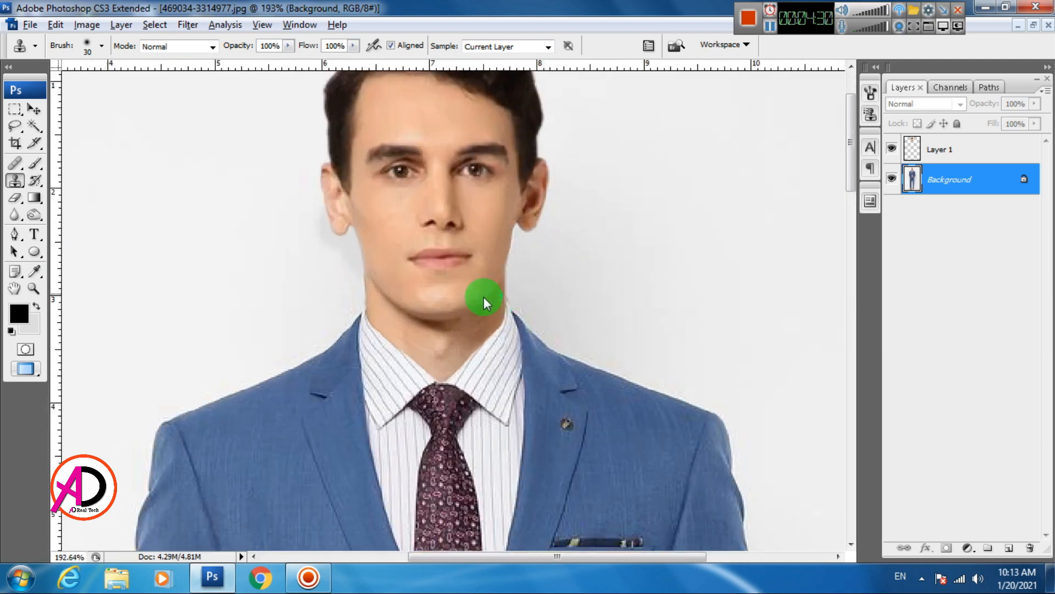
{"action": "left_click_drag", "start_coordinate": [473, 324], "coordinate": [479, 363]}
{"action": "left_click", "coordinate": [320, 310], "text": "alt"}
{"action": "mouse_move", "coordinate": [343, 302]}
{"action": "left_mouse_down"}
{"action": "mouse_move", "coordinate": [354, 269]}
{"action": "mouse_move", "coordinate": [344, 284]}
{"action": "mouse_move", "coordinate": [345, 261]}
{"action": "mouse_move", "coordinate": [321, 305]}
{"action": "mouse_move", "coordinate": [337, 270]}
{"action": "mouse_move", "coordinate": [329, 283]}
{"action": "mouse_move", "coordinate": [341, 307]}
{"action": "mouse_move", "coordinate": [351, 286]}
{"action": "mouse_move", "coordinate": [363, 225]}
{"action": "left_mouse_up"}
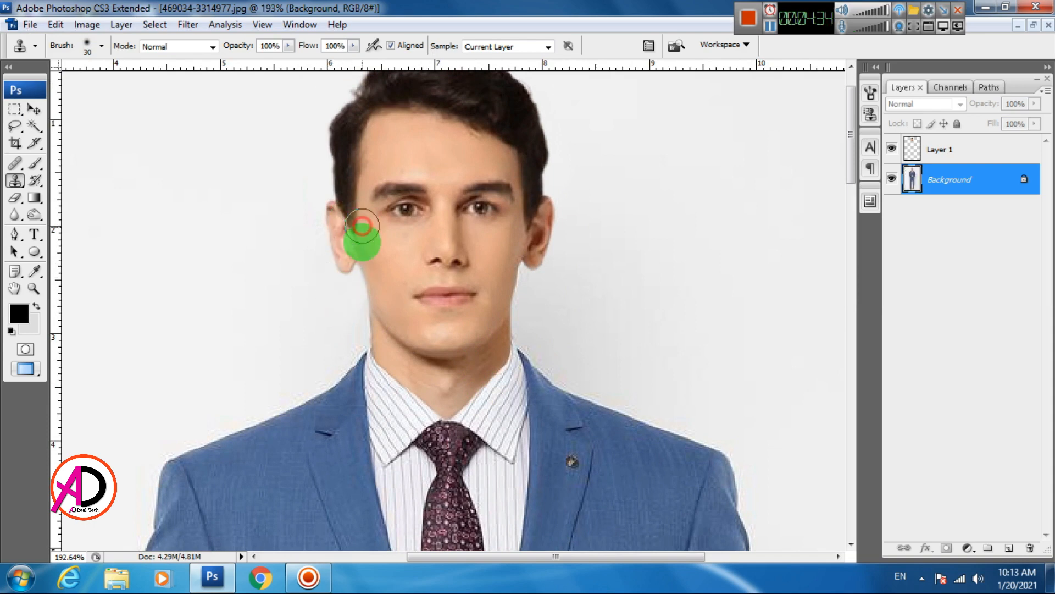
{"action": "left_click", "coordinate": [567, 301], "text": "alt"}
{"action": "mouse_move", "coordinate": [516, 279]}
{"action": "left_mouse_down"}
{"action": "mouse_move", "coordinate": [528, 284]}
{"action": "mouse_move", "coordinate": [521, 295]}
{"action": "left_mouse_up"}
{"action": "left_click", "coordinate": [541, 306], "text": "alt"}
{"action": "mouse_move", "coordinate": [556, 346]}
{"action": "left_mouse_down"}
{"action": "mouse_move", "coordinate": [538, 330]}
{"action": "mouse_move", "coordinate": [574, 349]}
{"action": "left_mouse_up"}
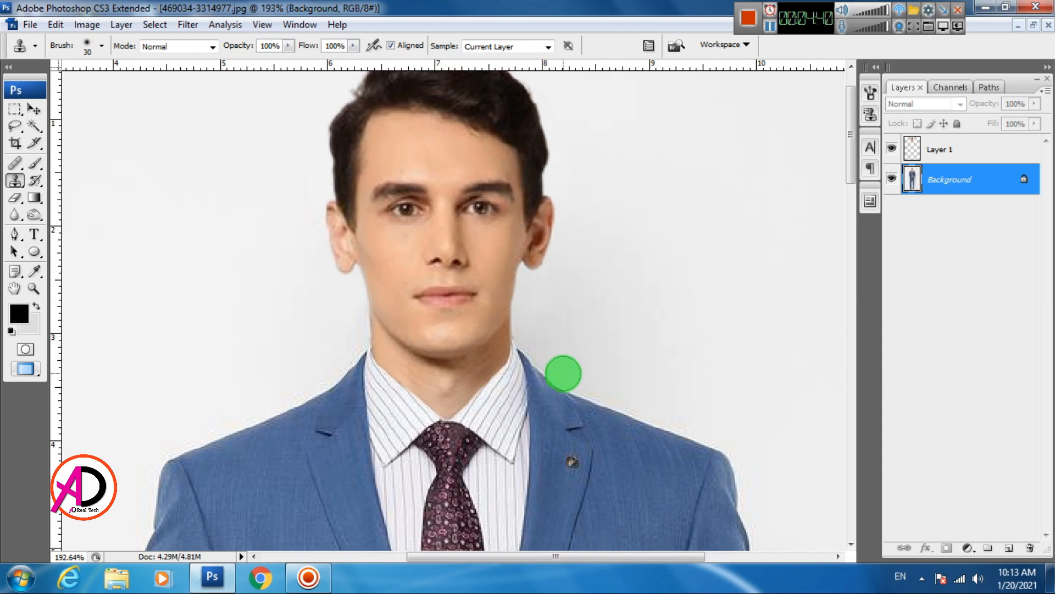
- Examine the retouched head, collar and backdrop in both full-figure and close-up views
{"action": "scroll", "coordinate": [426, 249], "scroll_direction": "down", "scroll_amount": 5}
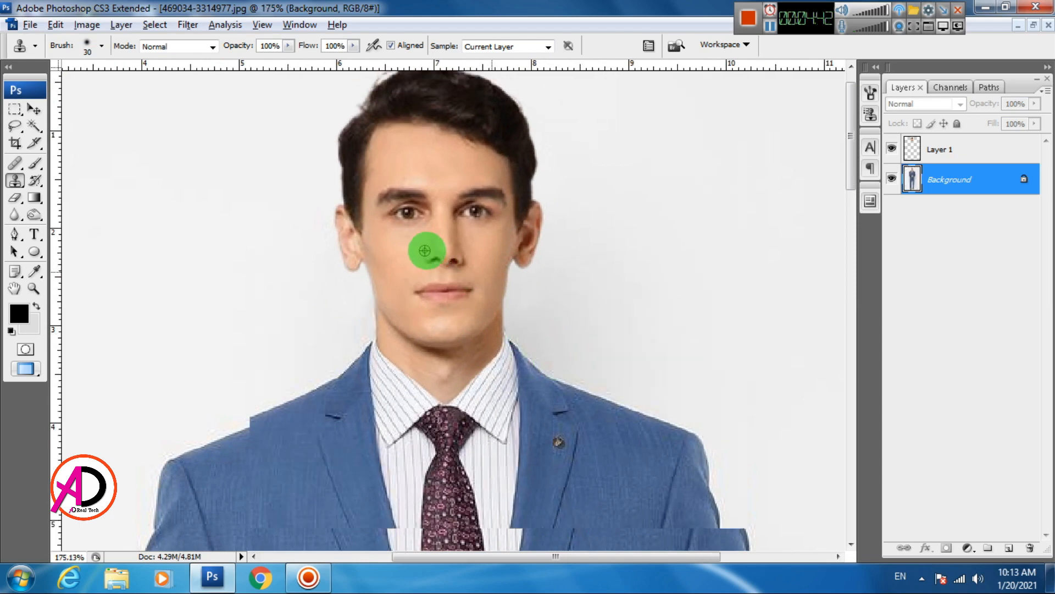
{"action": "scroll", "coordinate": [470, 273], "scroll_direction": "down", "scroll_amount": 2}
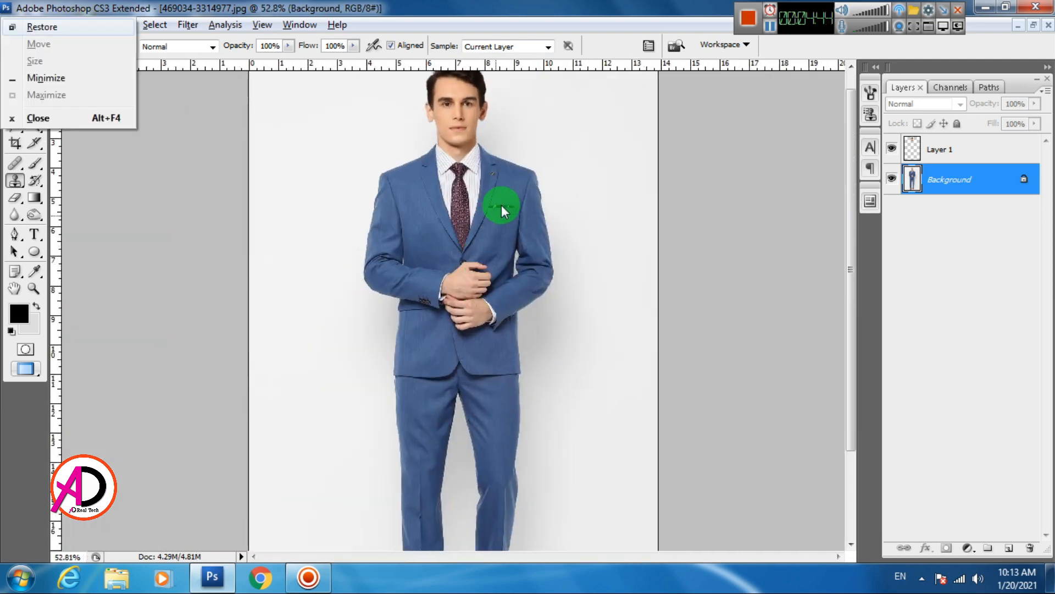
{"action": "left_click", "coordinate": [37, 107]}
{"action": "scroll", "coordinate": [483, 231], "scroll_direction": "down", "scroll_amount": 2}
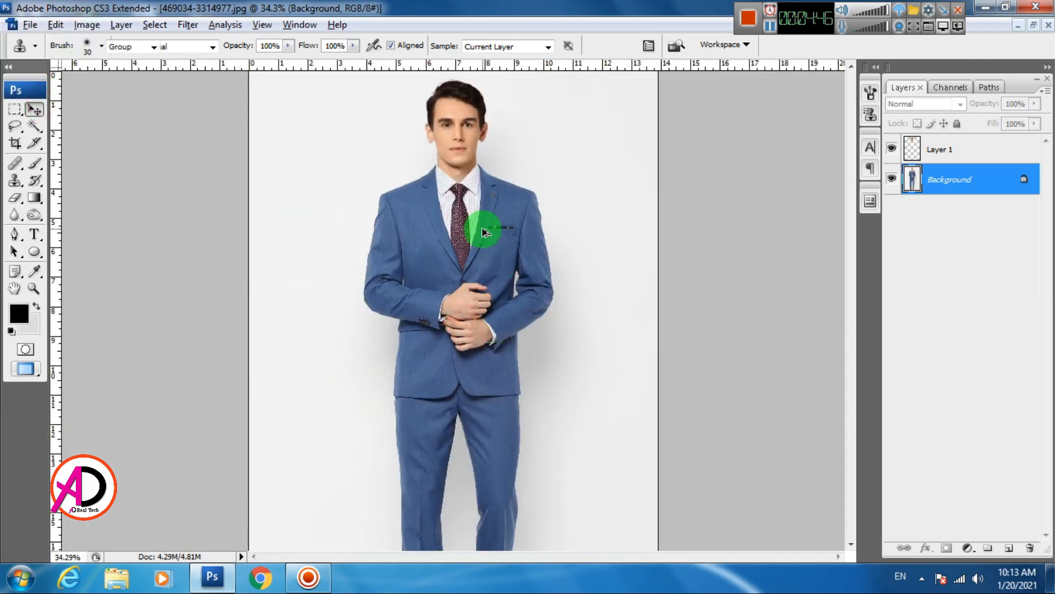
{"action": "scroll", "coordinate": [487, 249], "scroll_direction": "up", "scroll_amount": 3}
{"action": "left_click_drag", "start_coordinate": [493, 240], "coordinate": [487, 331]}
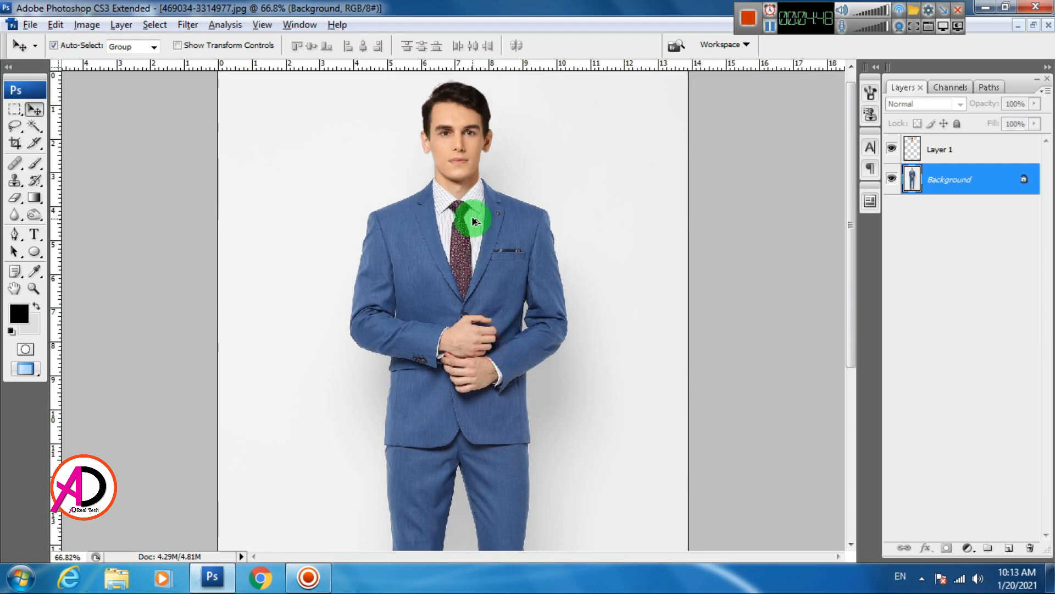
{"action": "scroll", "coordinate": [471, 208], "scroll_direction": "up", "scroll_amount": 4}
{"action": "left_click_drag", "start_coordinate": [502, 186], "coordinate": [493, 323]}
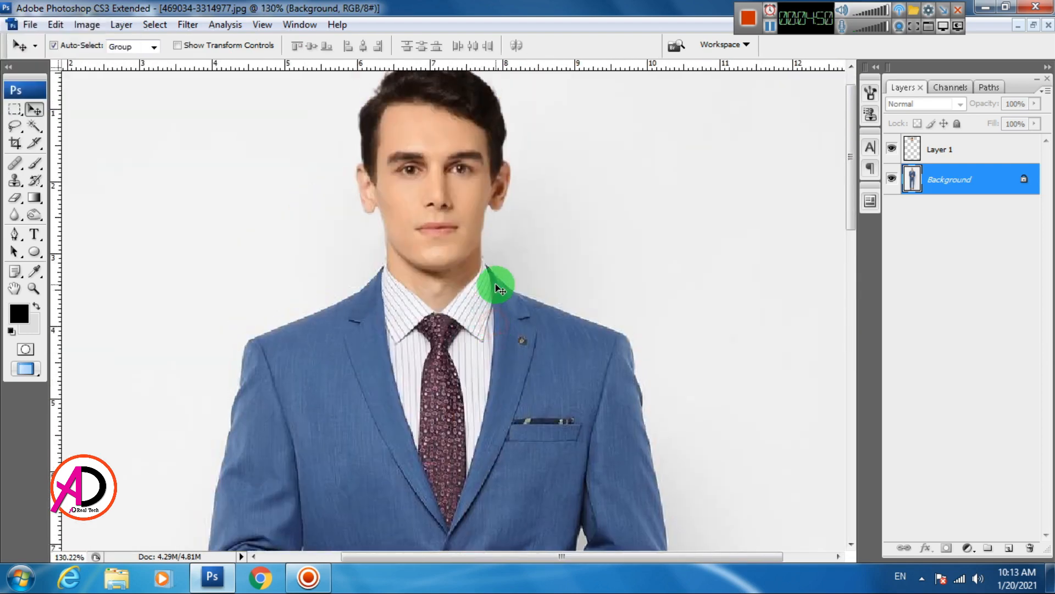
{"action": "scroll", "coordinate": [490, 278], "scroll_direction": "up", "scroll_amount": 3}
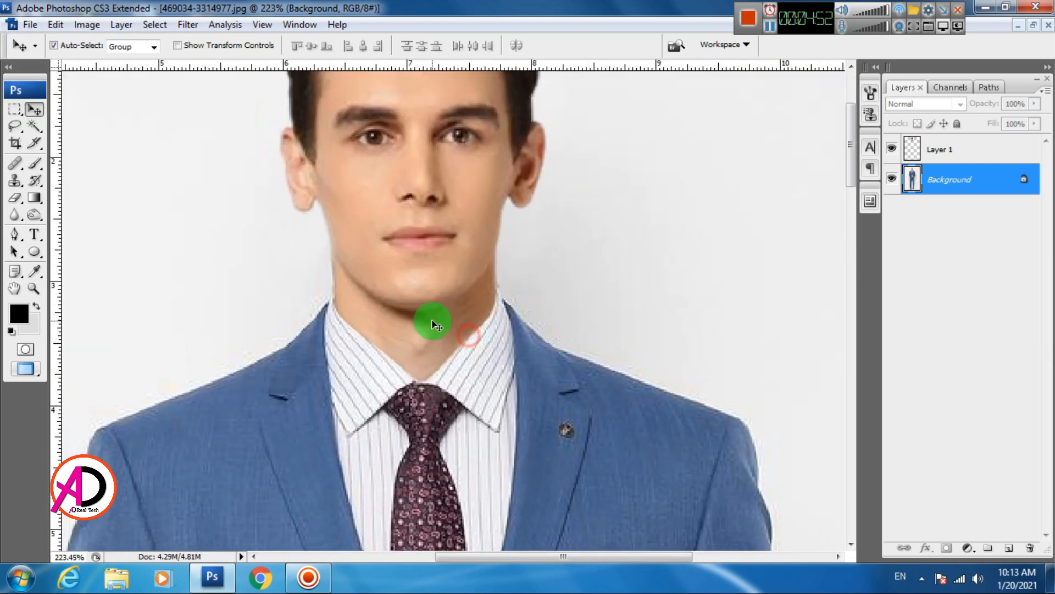
- Touch up the backdrop around the viewer's-left ear with the Clone Stamp tool, using samples from beside the face
{"action": "key", "text": "s"}
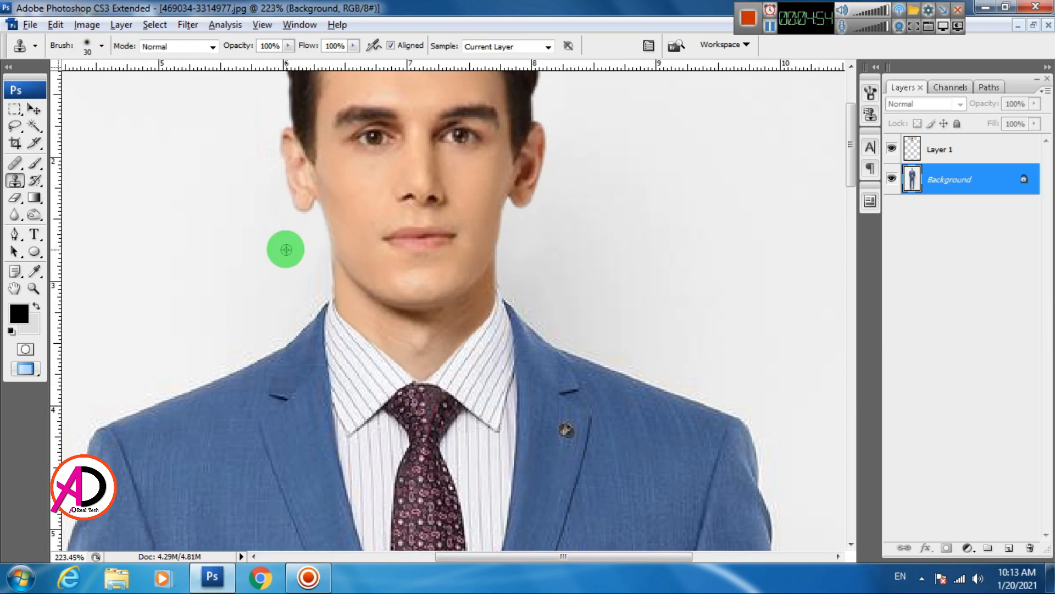
{"action": "left_click_drag", "start_coordinate": [312, 188], "coordinate": [299, 155]}
{"action": "left_click", "coordinate": [287, 246], "text": "alt"}
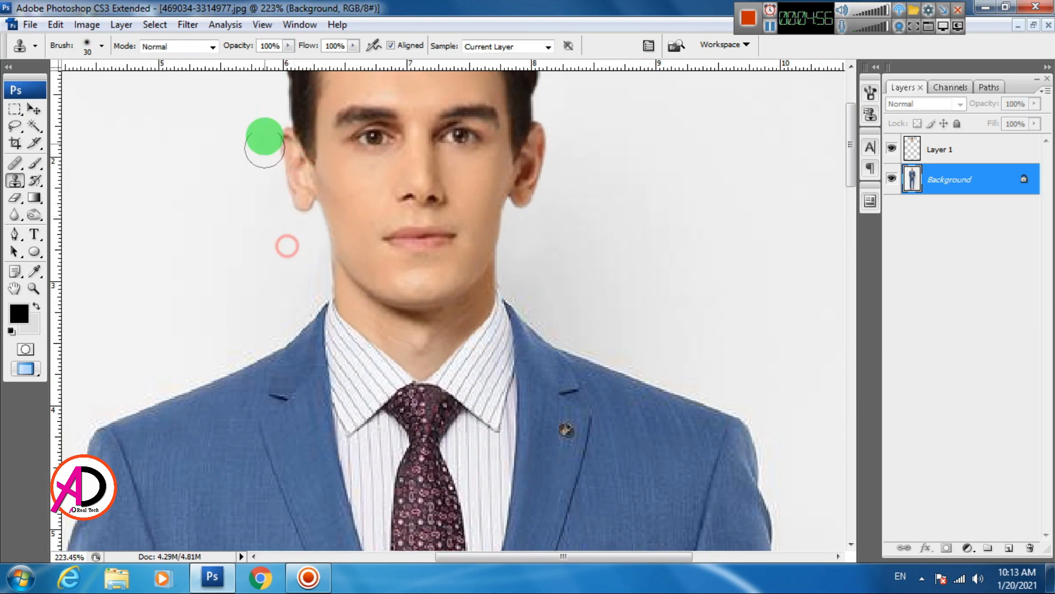
{"action": "mouse_move", "coordinate": [275, 118]}
{"action": "left_mouse_down"}
{"action": "mouse_move", "coordinate": [264, 137]}
{"action": "mouse_move", "coordinate": [265, 166]}
{"action": "left_mouse_up"}
{"action": "left_click", "coordinate": [219, 137], "text": "alt"}
- Slightly lower the brightness and contrast of the head on Layer 1 with Brightness/Contrast
{"action": "scroll", "coordinate": [285, 178], "scroll_direction": "down", "scroll_amount": 1}
{"action": "scroll", "coordinate": [285, 178], "scroll_direction": "down", "scroll_amount": 4}
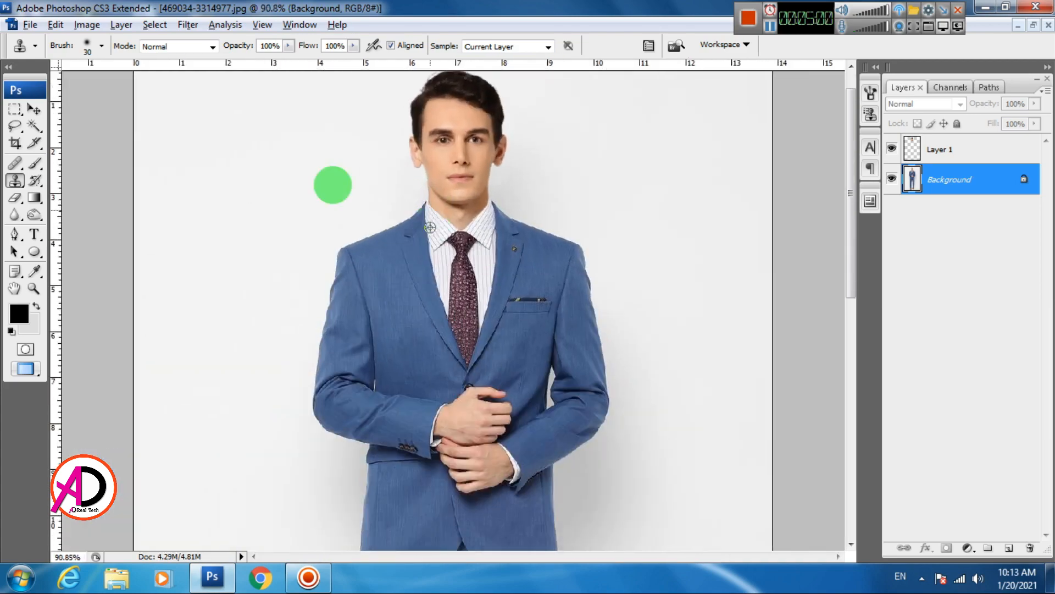
{"action": "left_click", "coordinate": [36, 109]}
{"action": "left_click", "coordinate": [464, 147]}
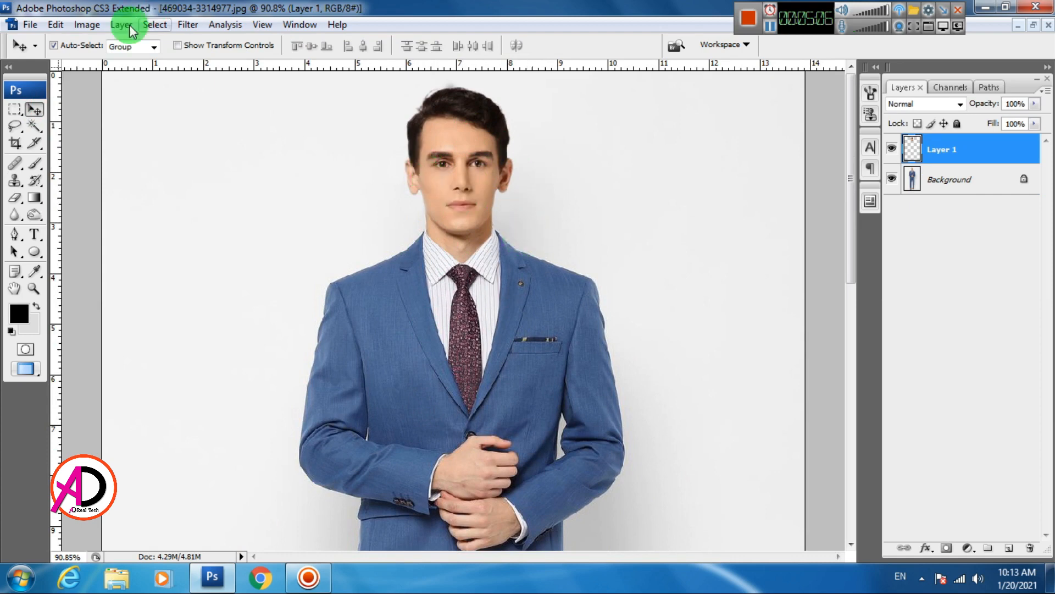
{"action": "left_click", "coordinate": [88, 24]}
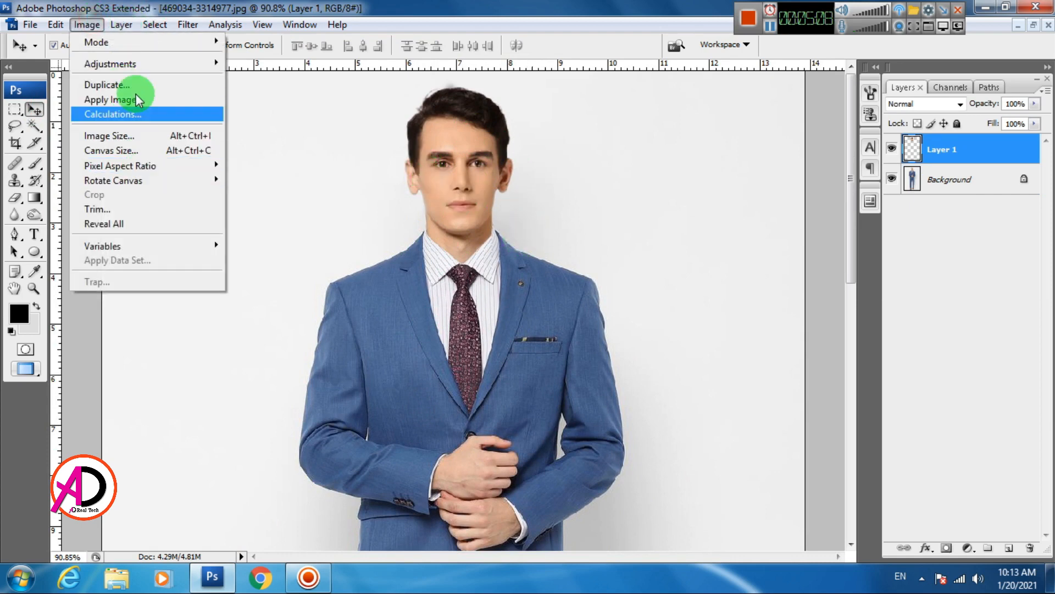
{"action": "mouse_move", "coordinate": [127, 61]}
{"action": "left_click", "coordinate": [280, 152]}
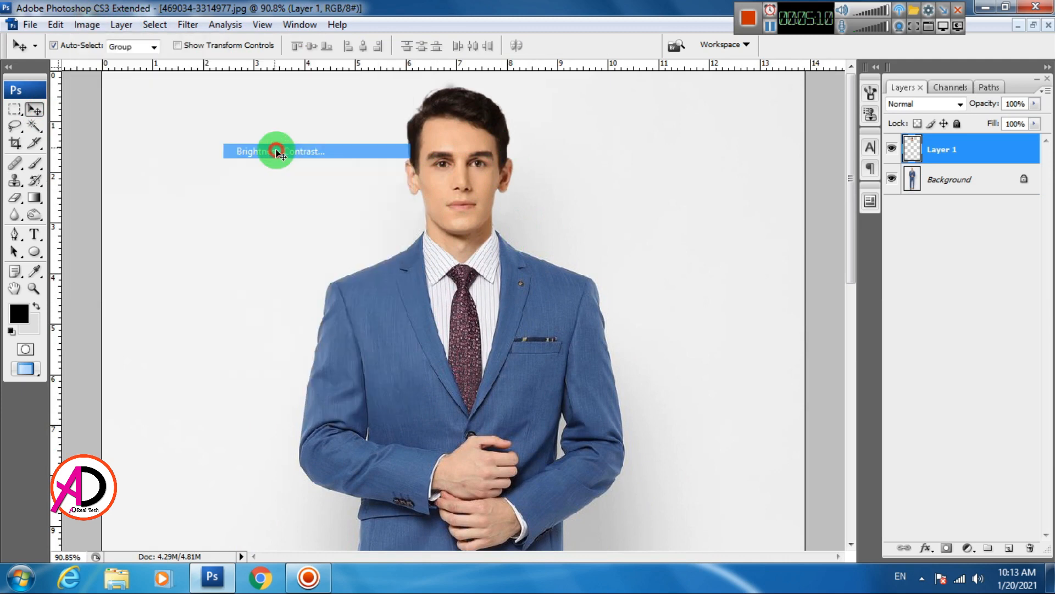
{"action": "left_click_drag", "start_coordinate": [679, 201], "coordinate": [677, 205]}
{"action": "left_click_drag", "start_coordinate": [679, 242], "coordinate": [674, 242]}
{"action": "left_click", "coordinate": [797, 177]}
{"action": "key", "text": "v"}
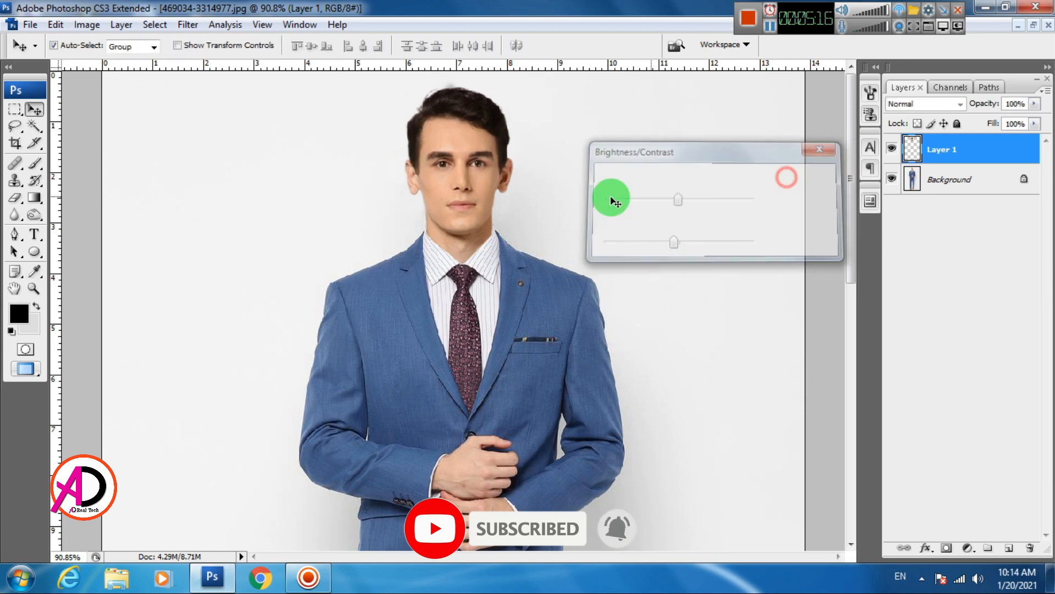
- Merge Layer 1 with the Background layer
{"action": "scroll", "coordinate": [523, 236], "scroll_direction": "down", "scroll_amount": 5}
{"action": "scroll", "coordinate": [533, 262], "scroll_direction": "up", "scroll_amount": 3}
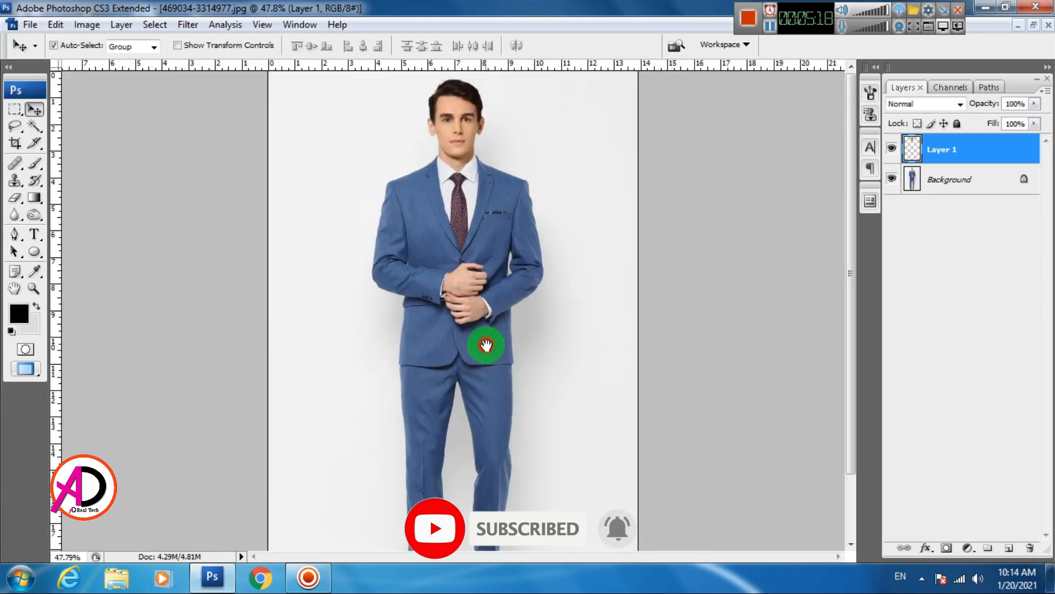
{"action": "left_click", "coordinate": [930, 181], "text": "shift"}
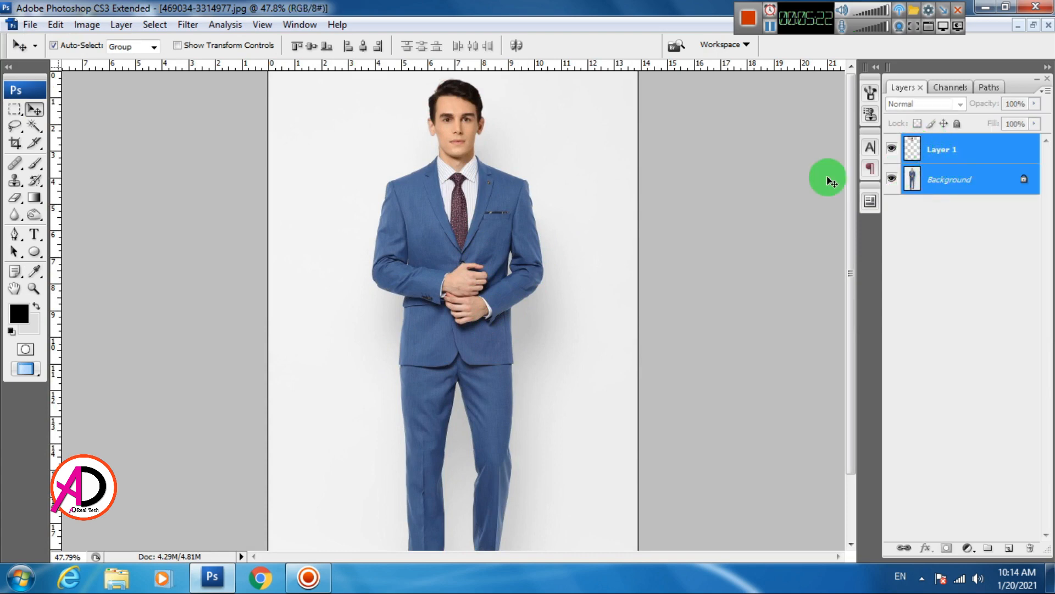
{"action": "right_click", "coordinate": [961, 159]}
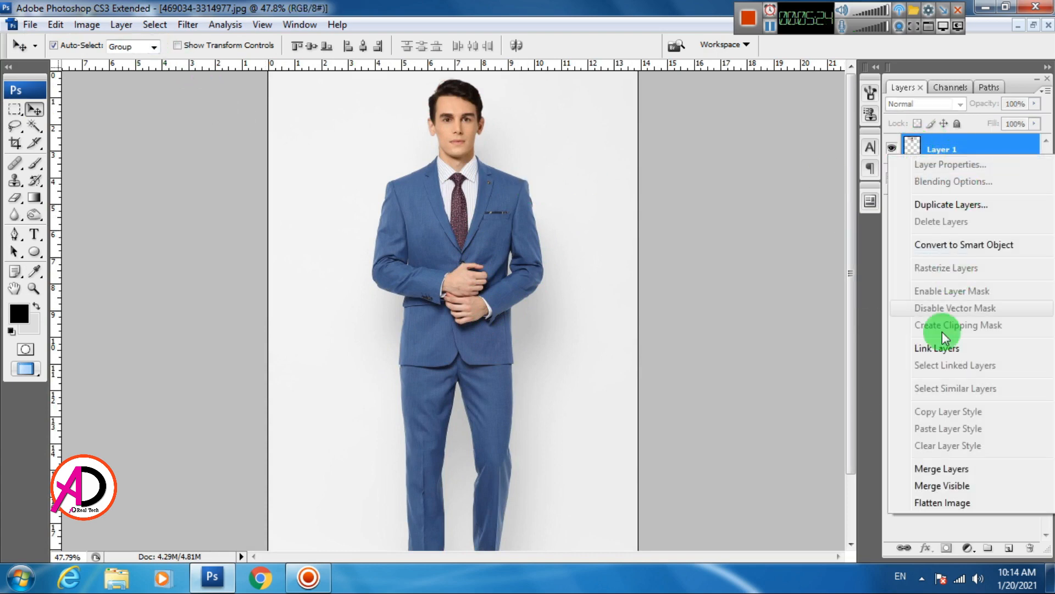
{"action": "left_click", "coordinate": [931, 469]}
- Examine the merged composite, first as a whole figure and then closer around the head and suit
{"action": "key", "text": "ctrl+0"}
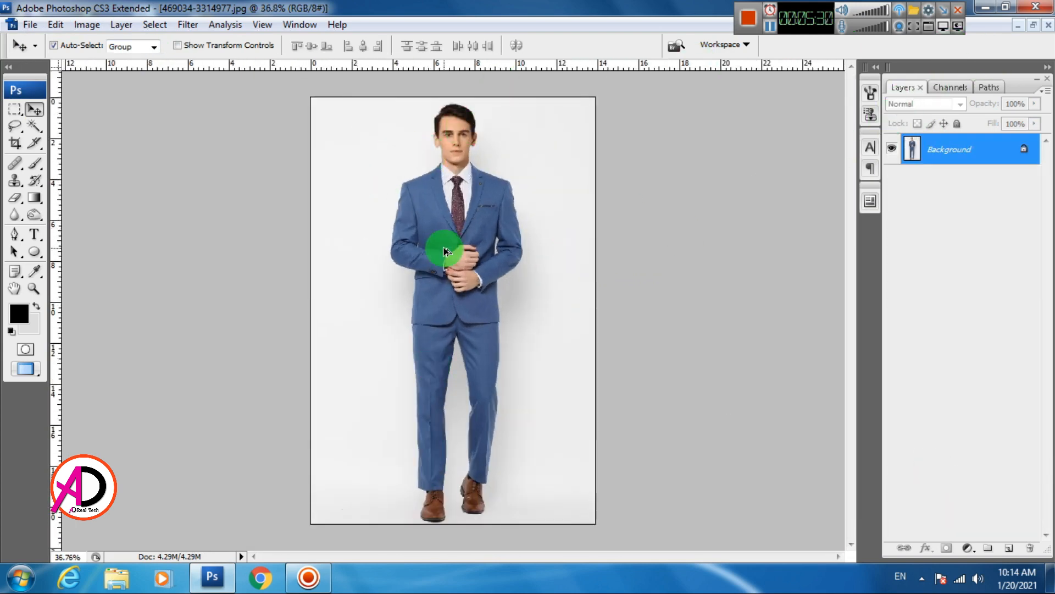
{"action": "scroll", "coordinate": [444, 248], "scroll_direction": "up", "scroll_amount": 3}
{"action": "left_click_drag", "start_coordinate": [471, 335], "coordinate": [468, 407]}
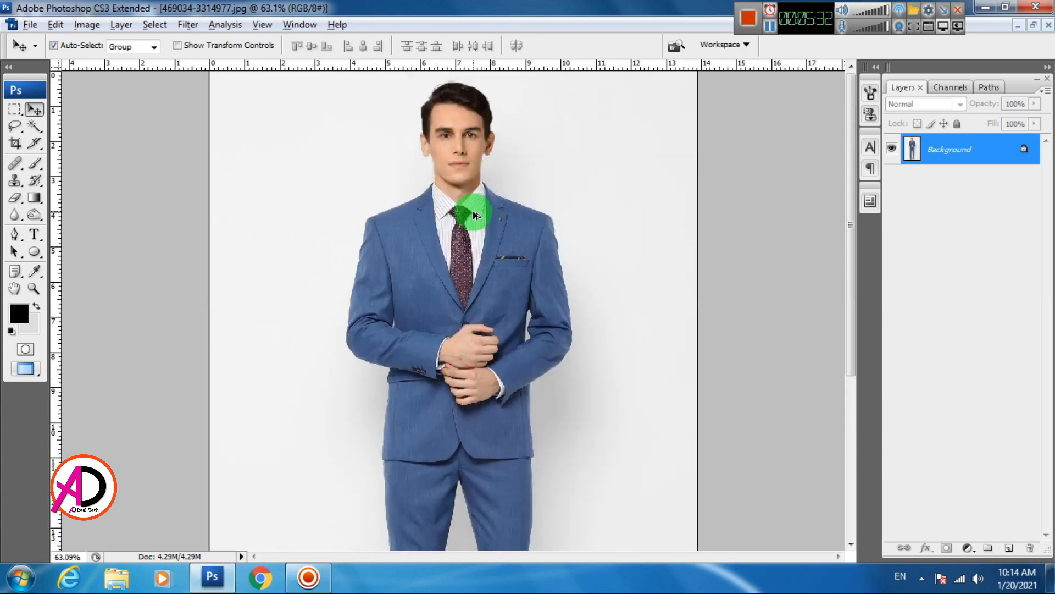
{"action": "scroll", "coordinate": [473, 219], "scroll_direction": "down", "scroll_amount": 2}
{"action": "scroll", "coordinate": [473, 193], "scroll_direction": "up", "scroll_amount": 1}
{"action": "key", "text": "alt+space"}
{"action": "left_click_drag", "start_coordinate": [407, 147], "coordinate": [407, 175]}
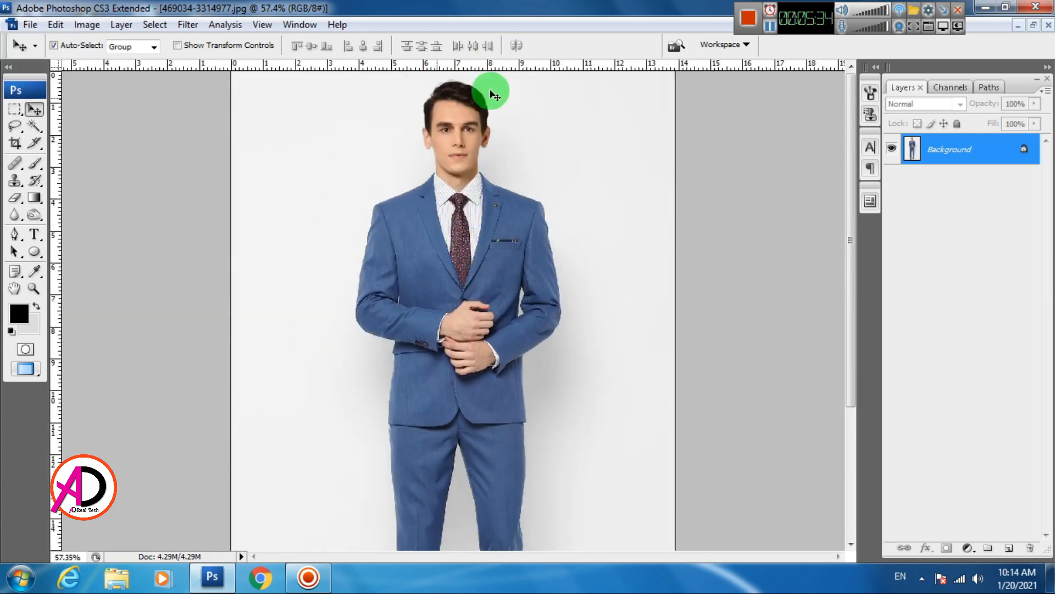